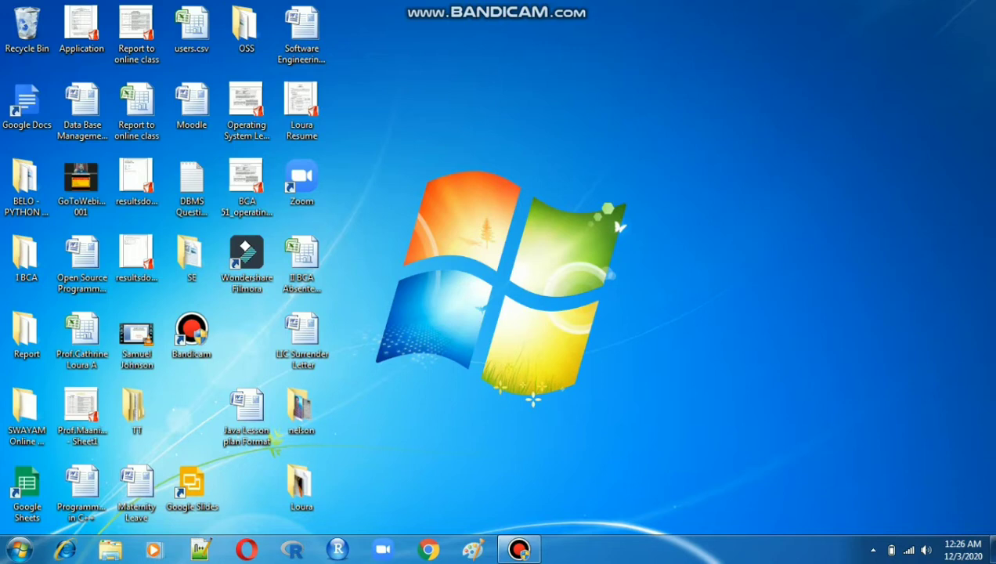
Launch Microsoft Office Access 2007 and open the recent database 8th std.
left_click(18, 550)
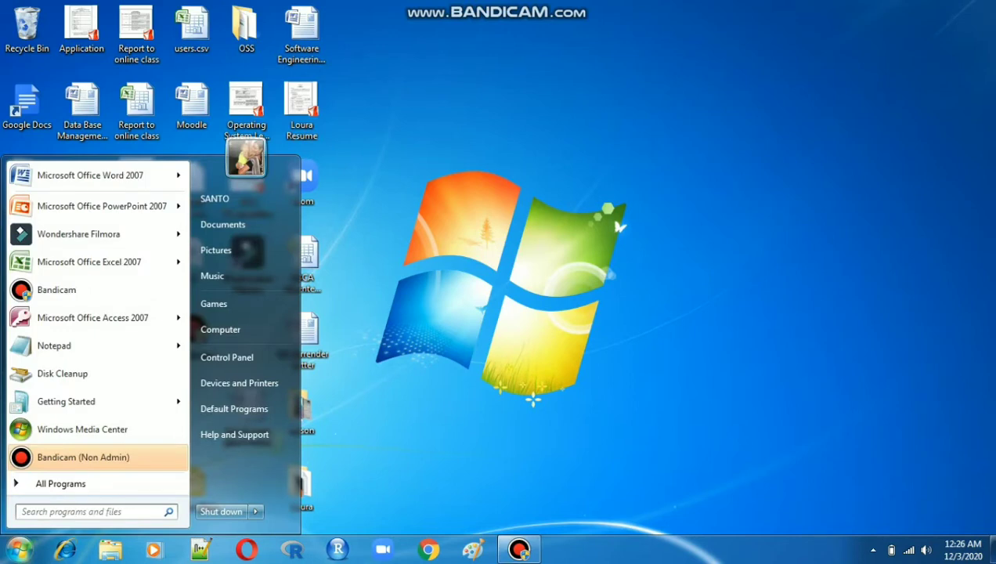
left_click(61, 484)
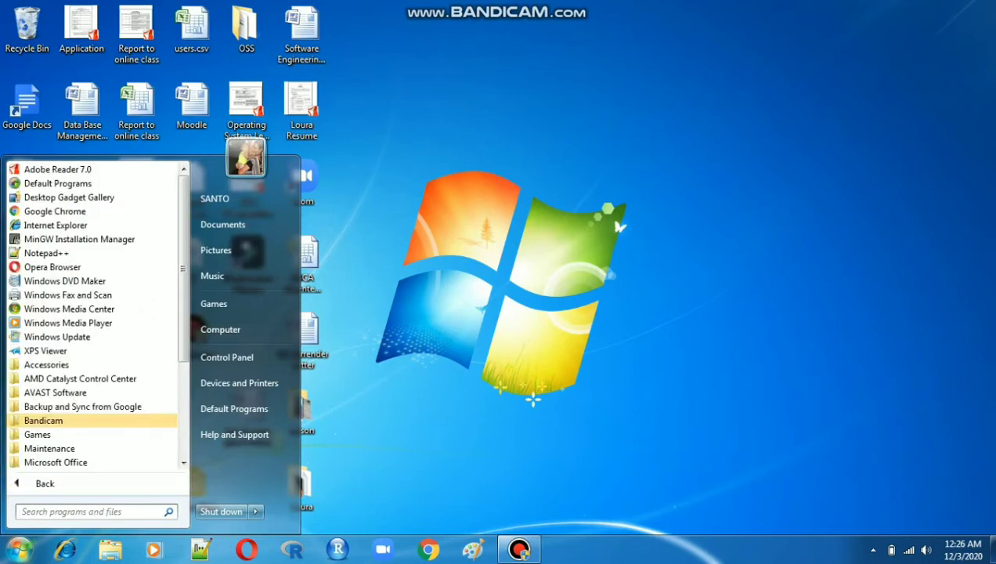
left_click(56, 462)
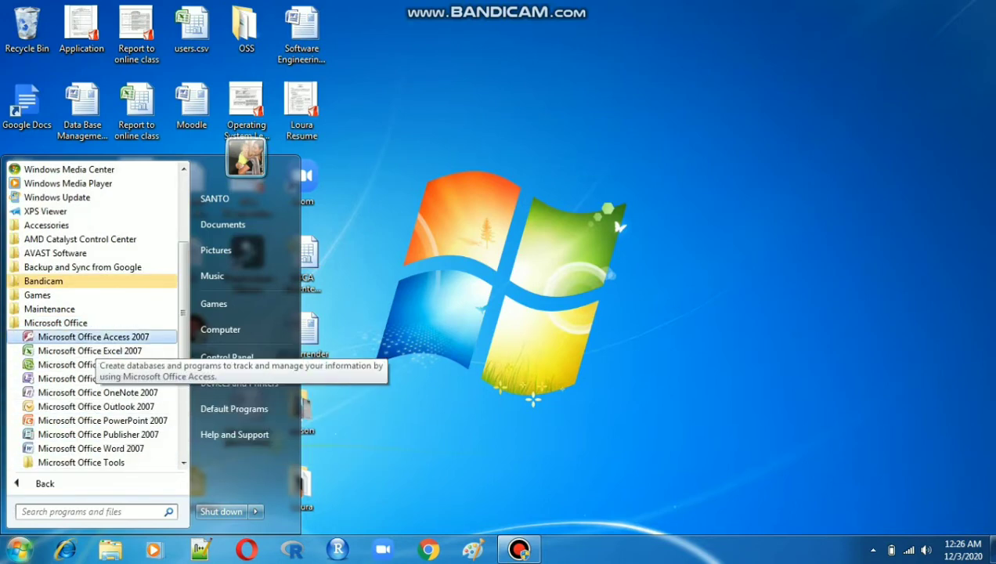
left_click(86, 337)
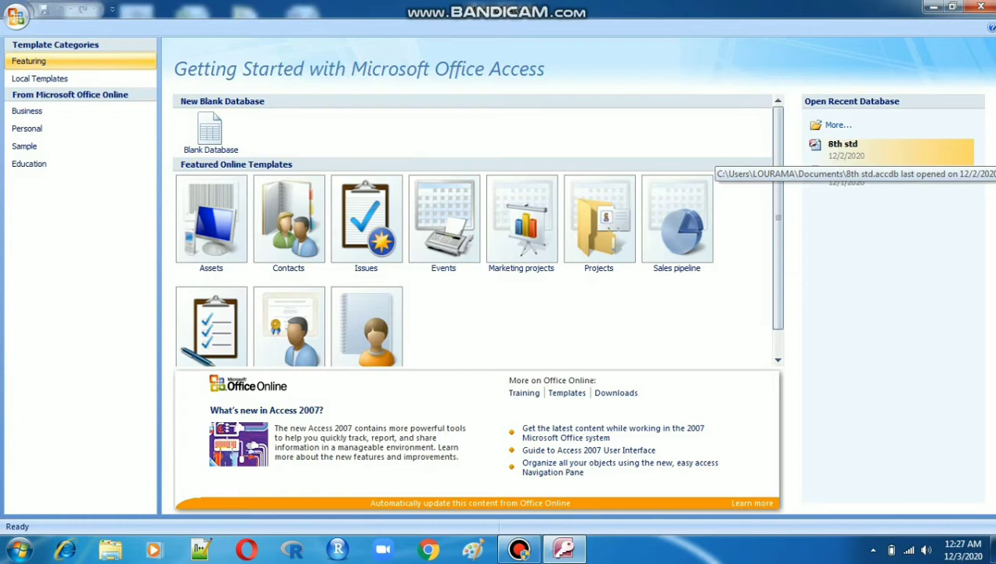
left_click(842, 147)
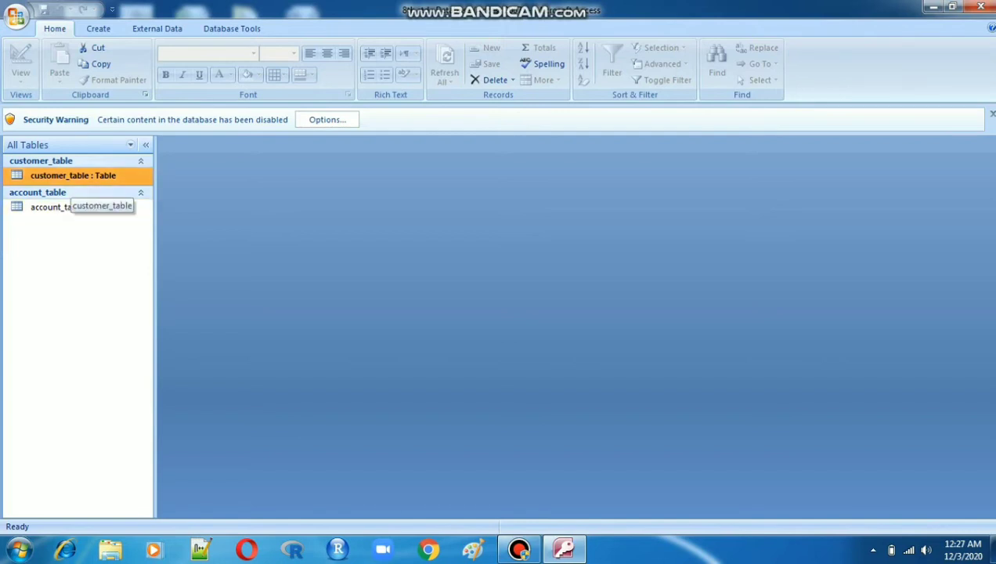
Open customer_table and account_table, and keep the current Windows color scheme without having the message shown again.
double_click(71, 176)
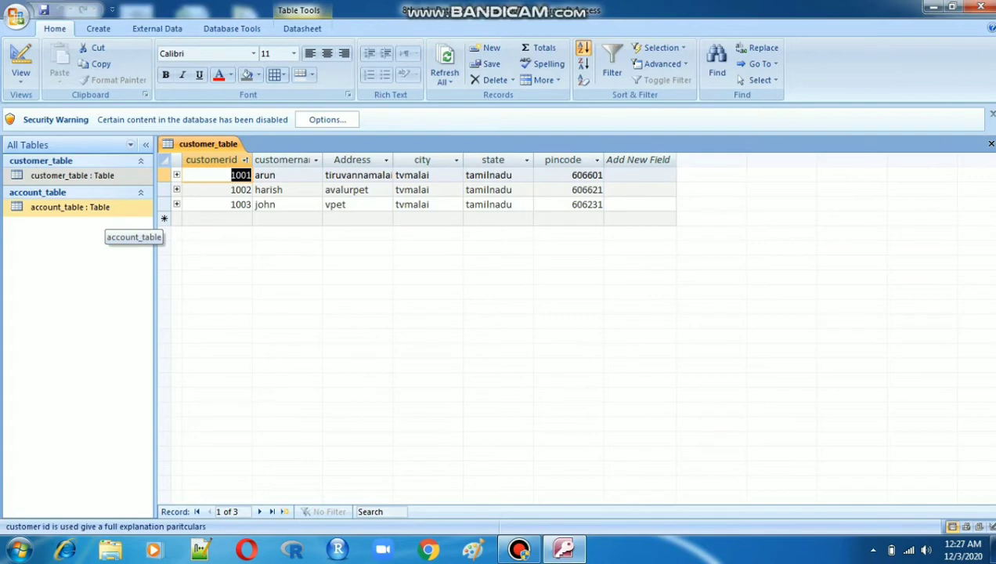
double_click(70, 207)
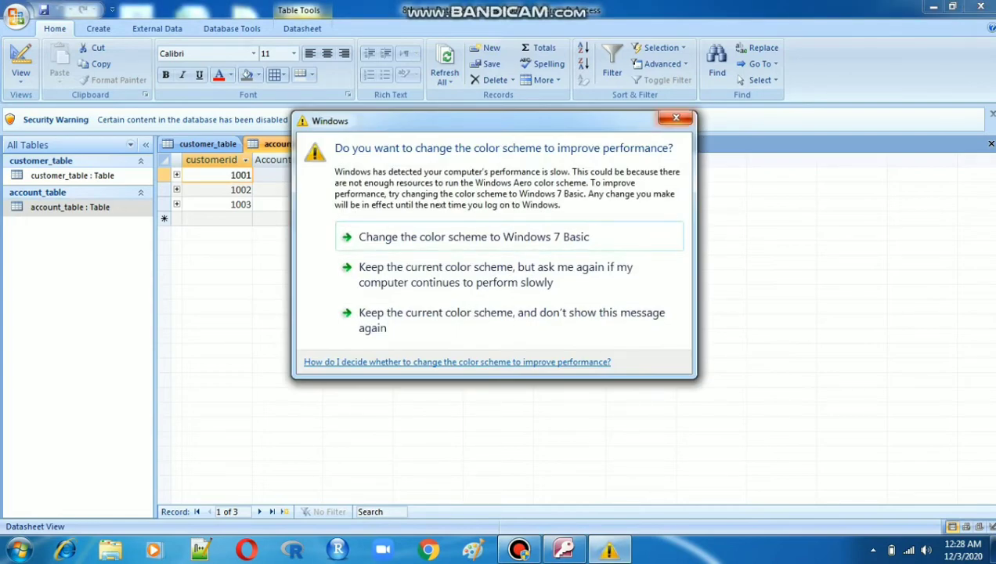
left_click(676, 117)
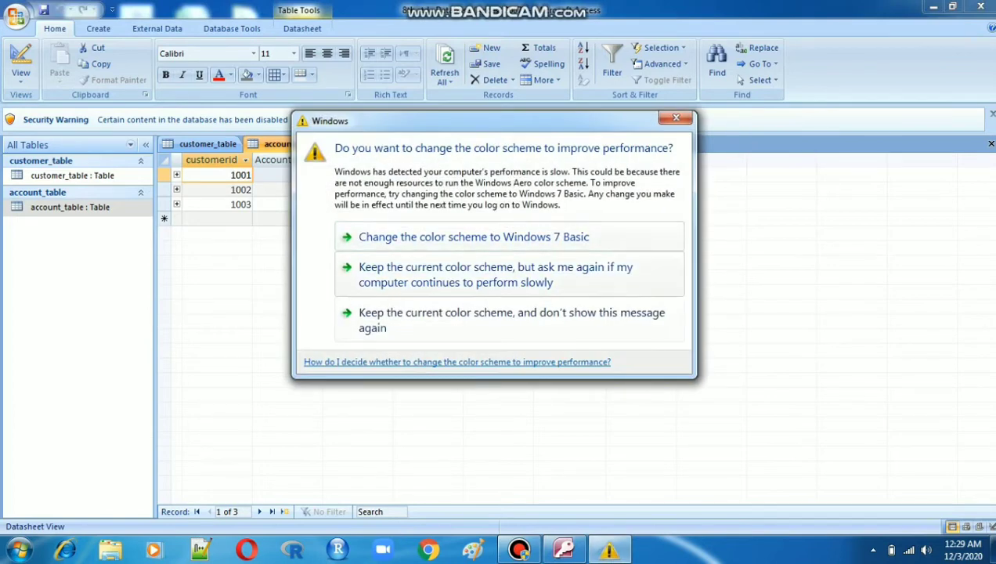
left_click(502, 320)
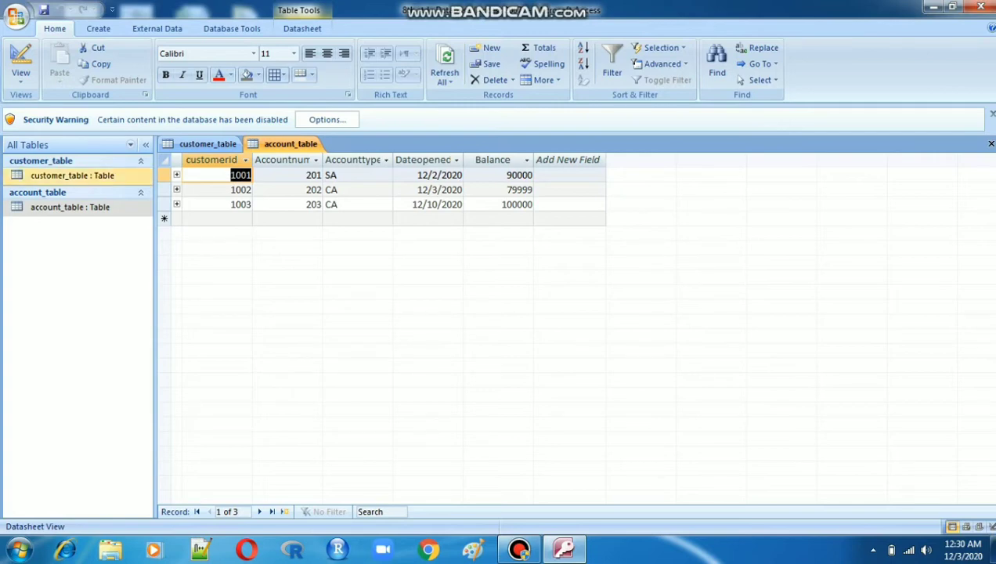
Create a new query in Design view and add account_table to it.
left_click(98, 28)
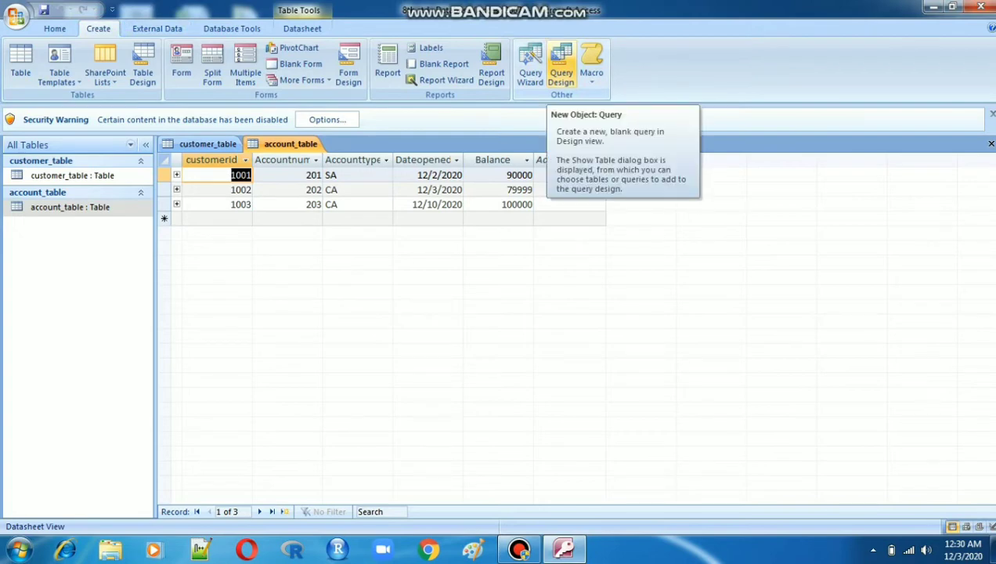
left_click(561, 69)
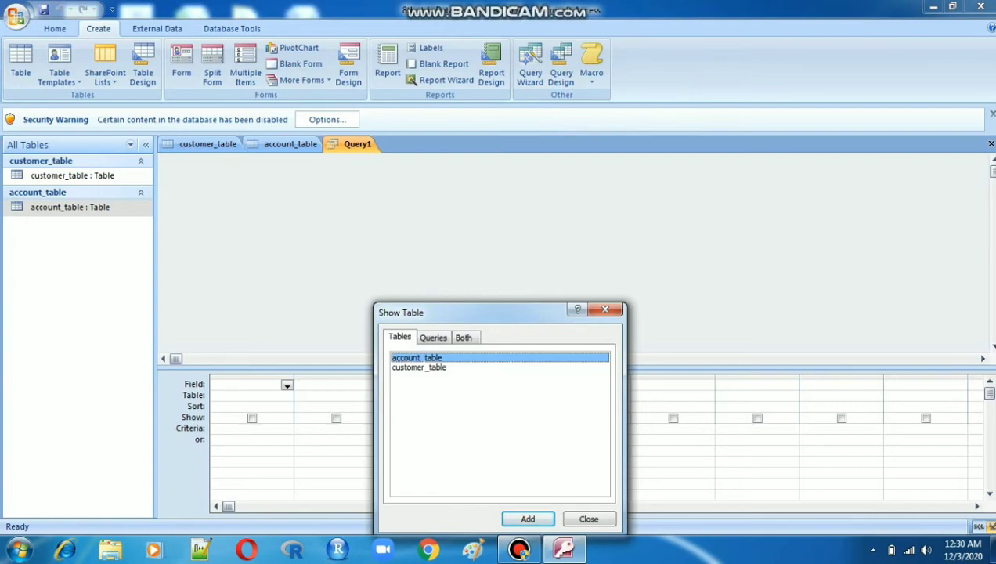
left_click_drag(479, 312, 481, 206)
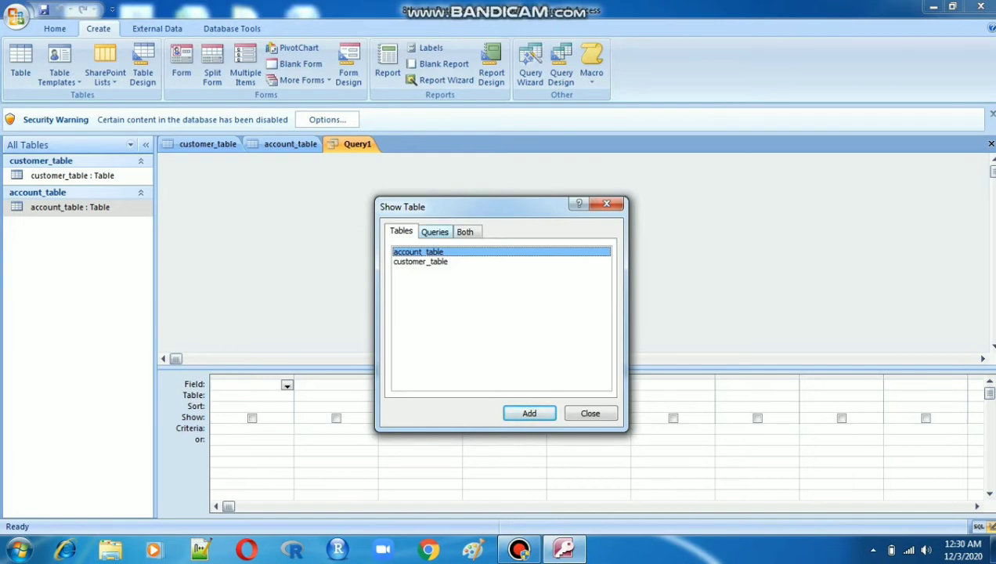
left_click(435, 232)
left_click(401, 231)
left_click(530, 414)
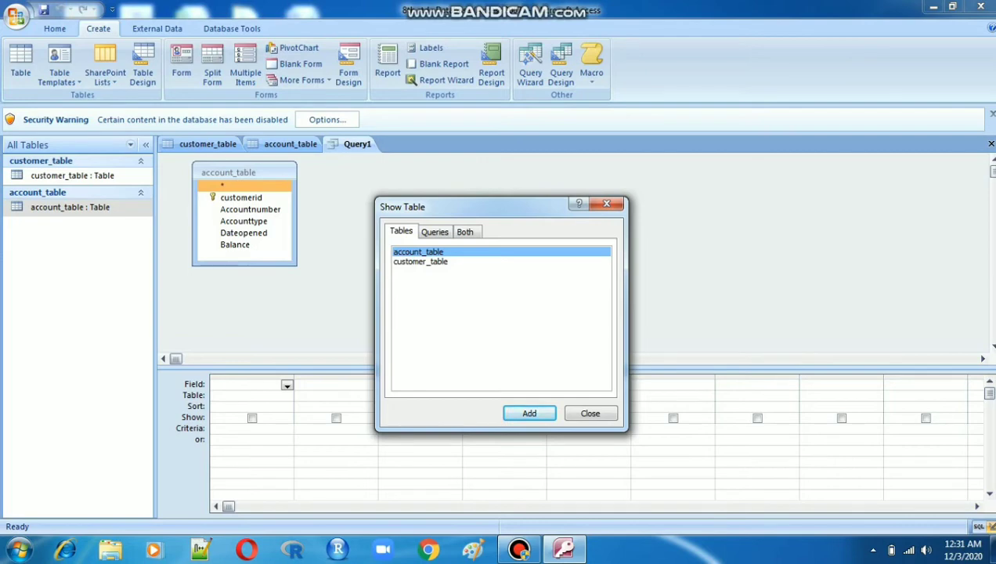
left_click(606, 205)
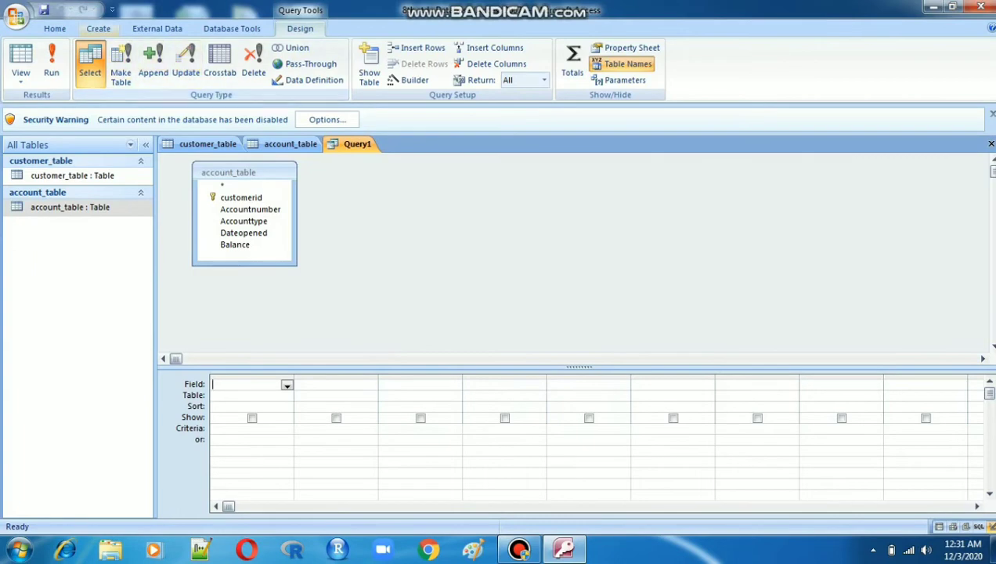
Start the Simple Query Wizard, saving the open query design as Query1.
left_click(98, 29)
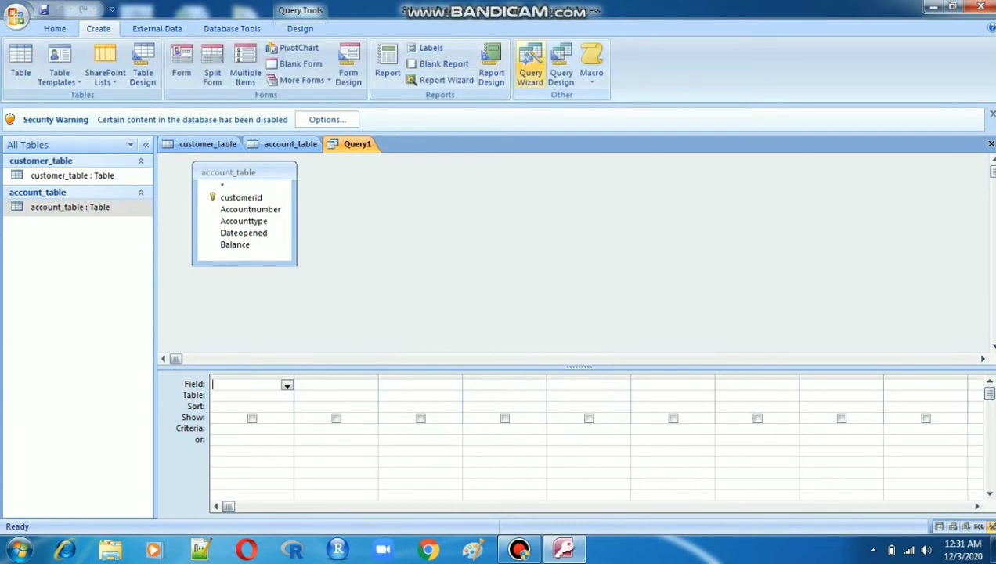
left_click(530, 66)
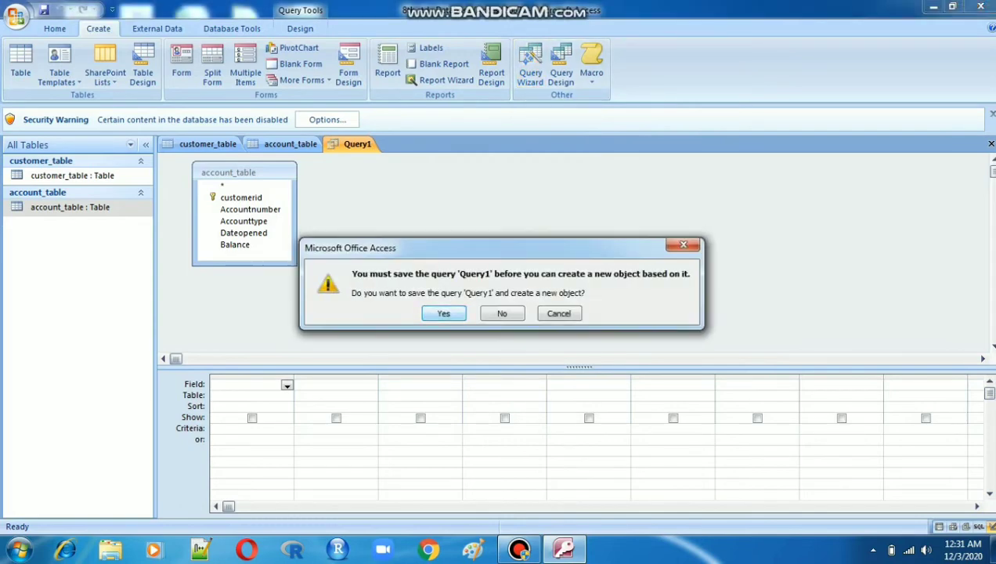
left_click(444, 314)
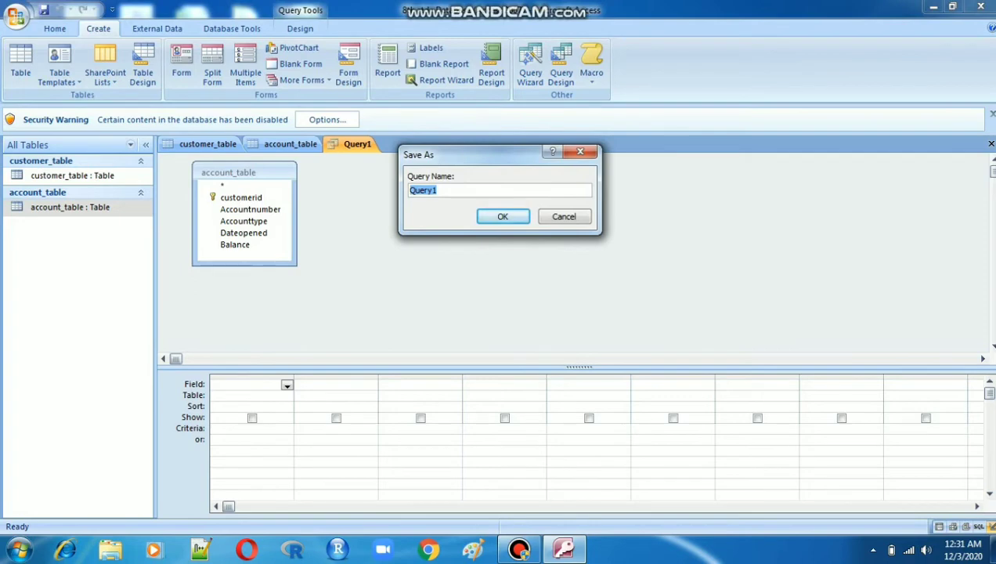
left_click(503, 216)
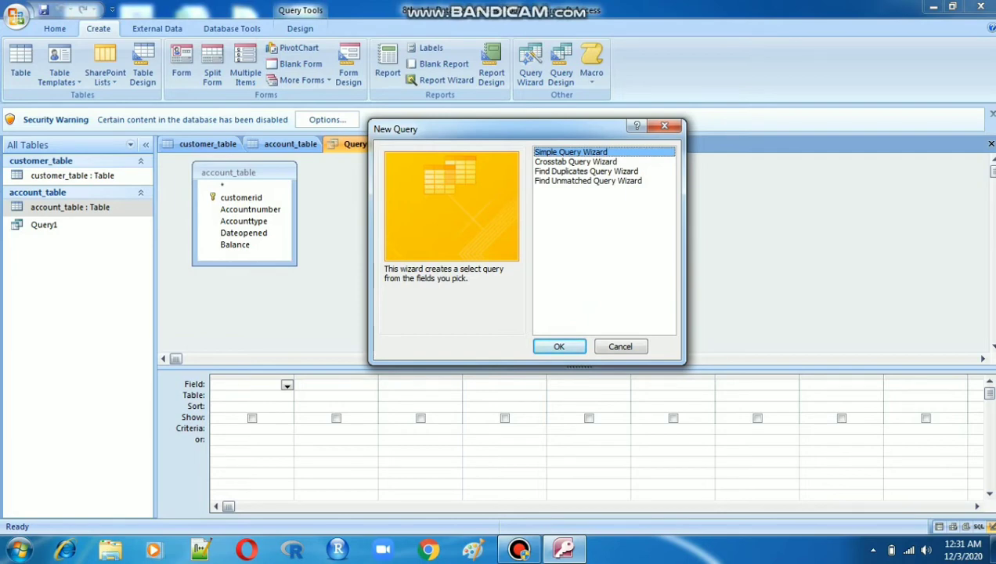
key("Return")
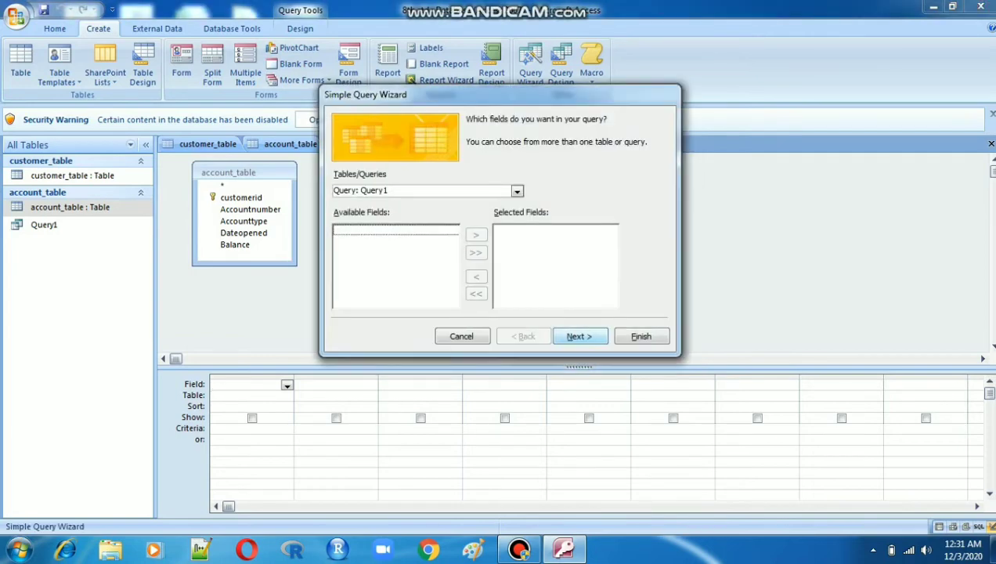
Choose customer_table as the wizard's source and select only the customerid, customername and Address fields.
left_click(385, 190)
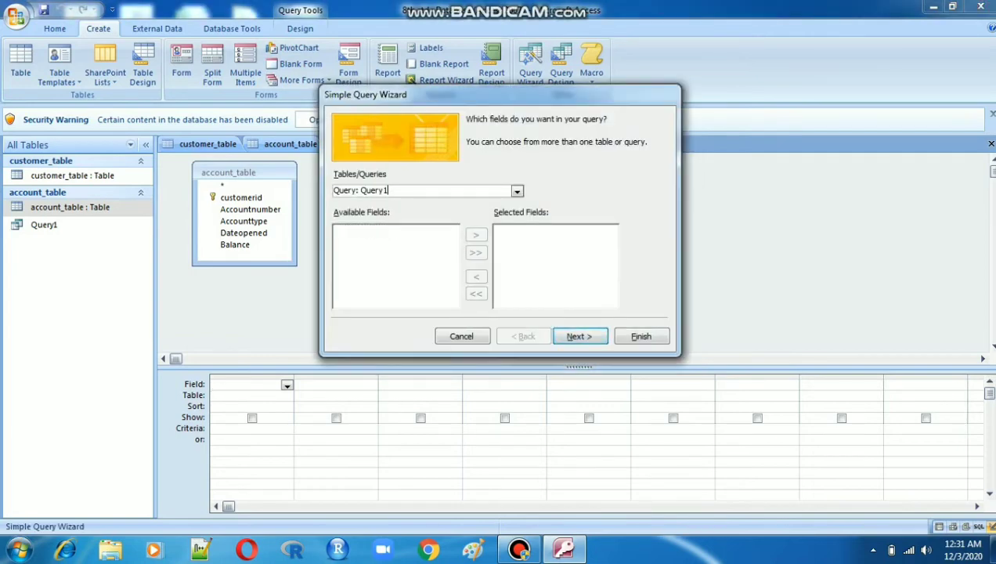
left_click(517, 191)
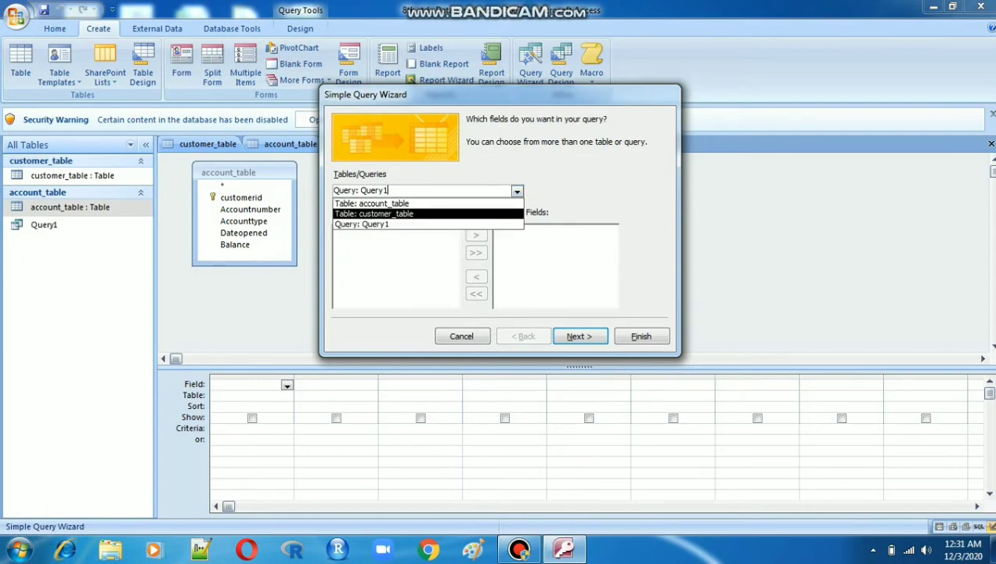
key("Return")
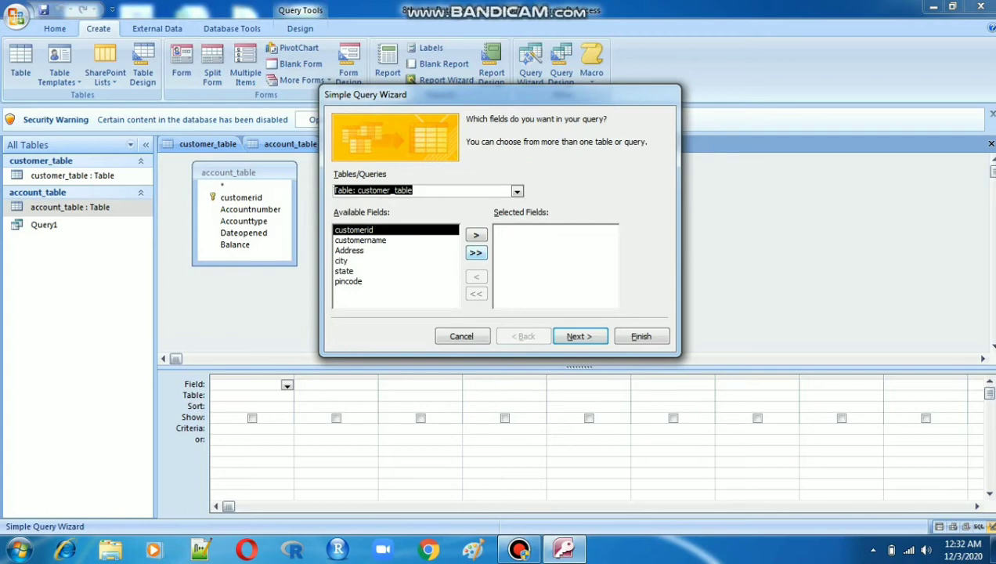
left_click(475, 252)
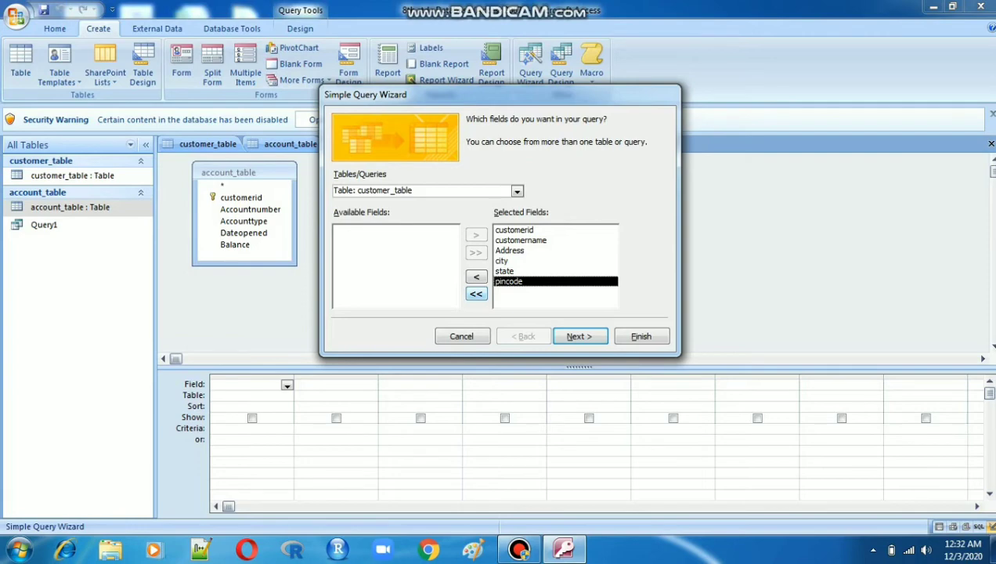
left_click(476, 294)
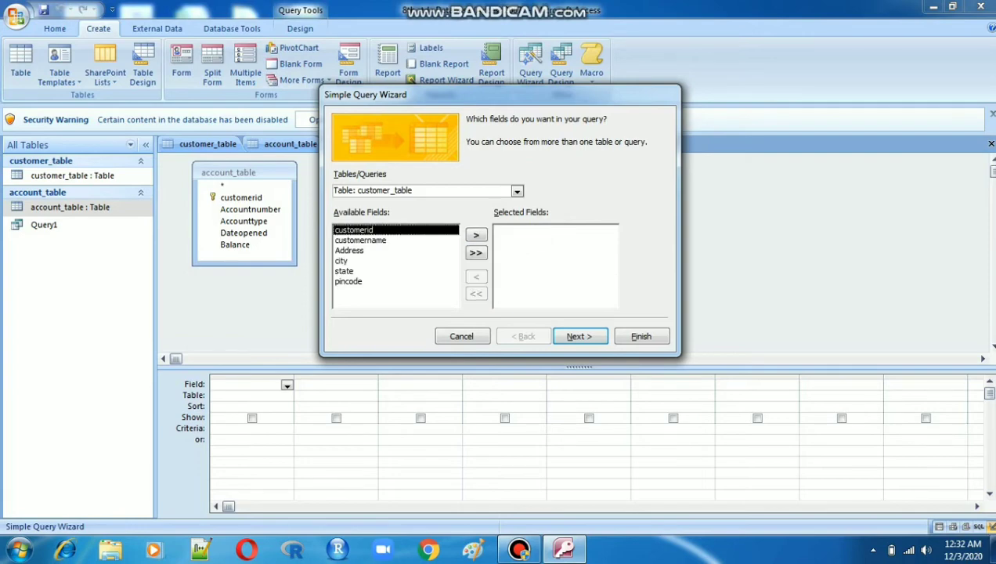
left_click(476, 234)
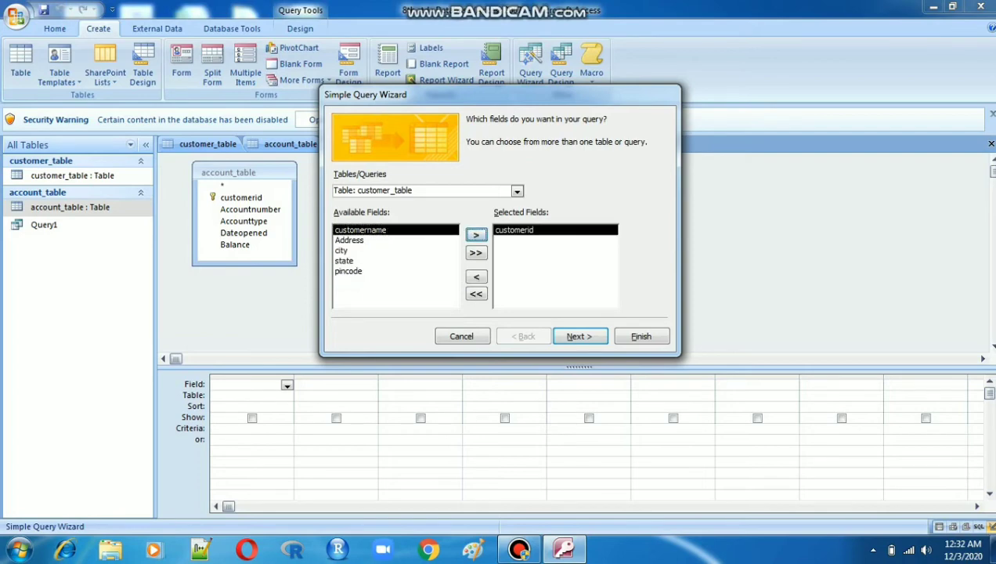
left_click(476, 234)
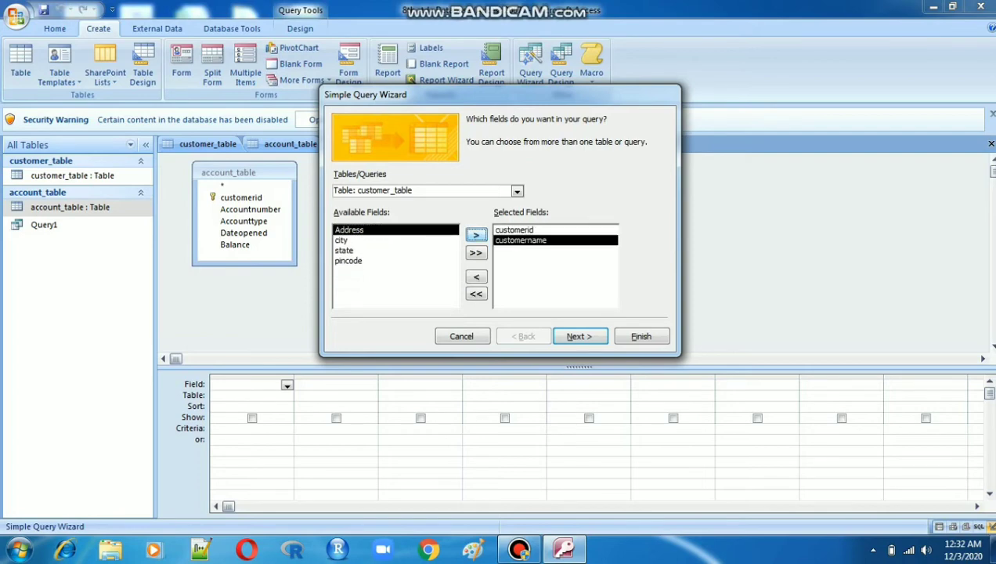
left_click(476, 234)
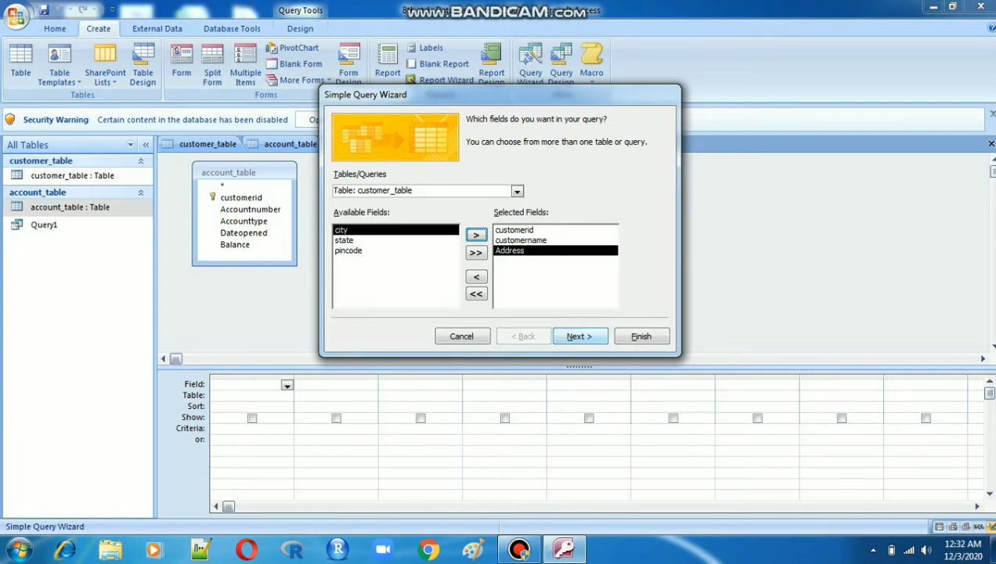
Finish the wizard with the title customer_table Query and the option to open the query to view information.
left_click(579, 336)
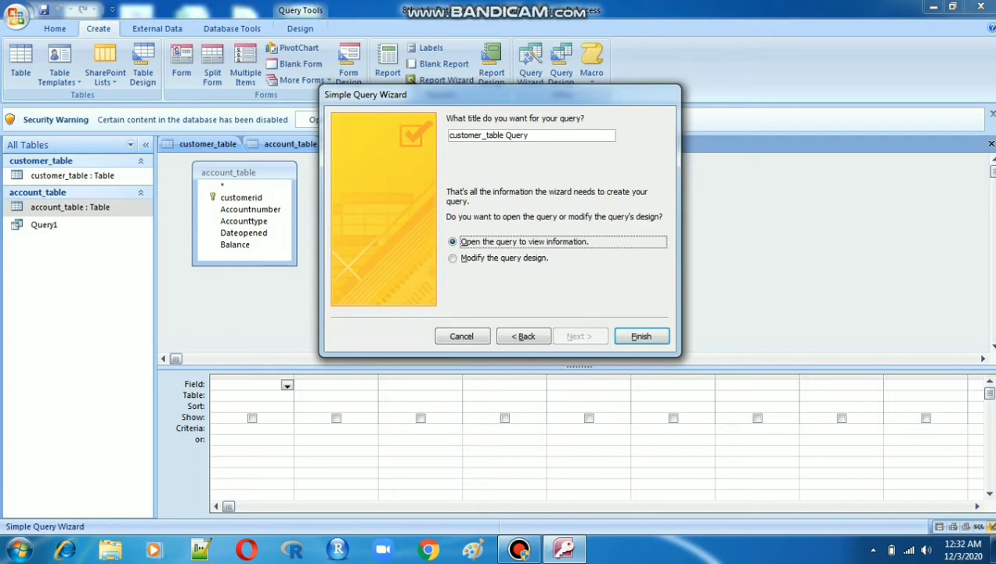
left_click(454, 258)
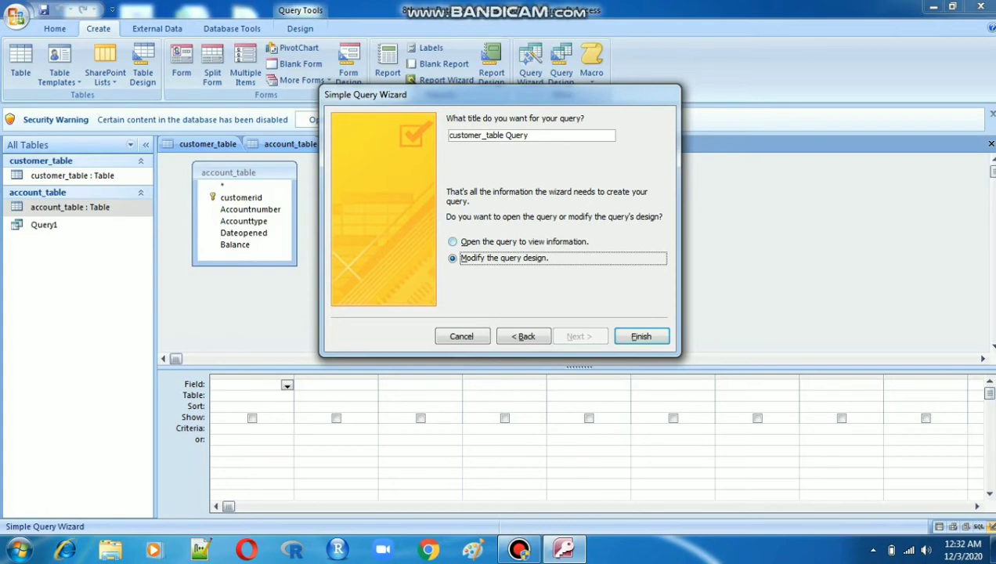
left_click(452, 242)
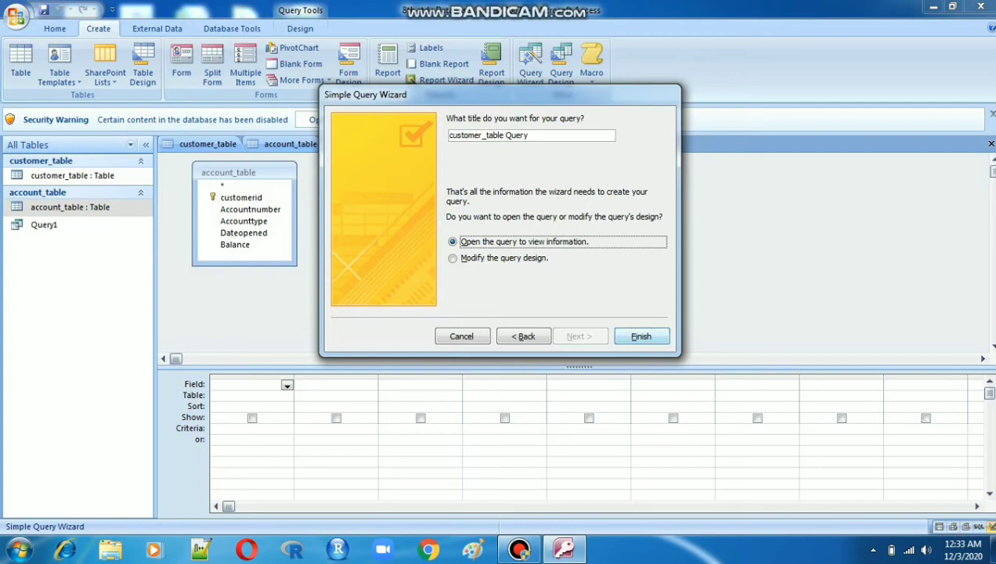
left_click(641, 336)
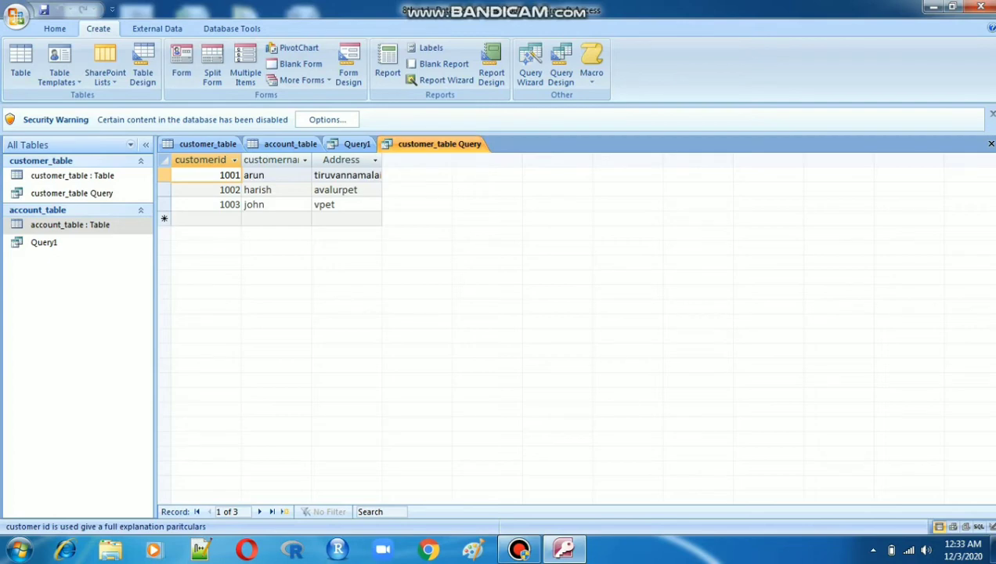
Widen the customerid column in the customer_table Query datasheet and view the customername column's sort and filter options.
left_click(342, 160)
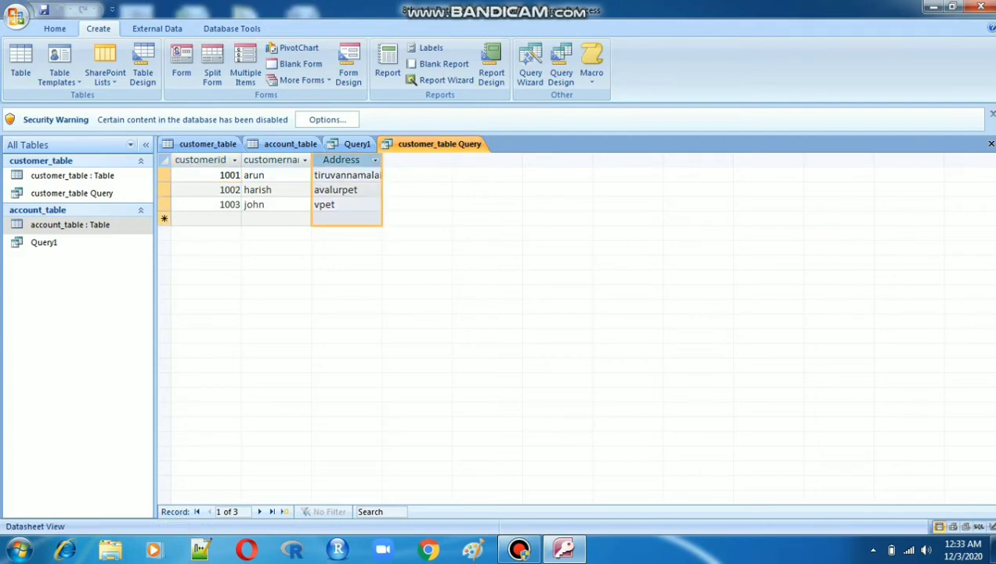
left_click_drag(240, 160, 282, 159)
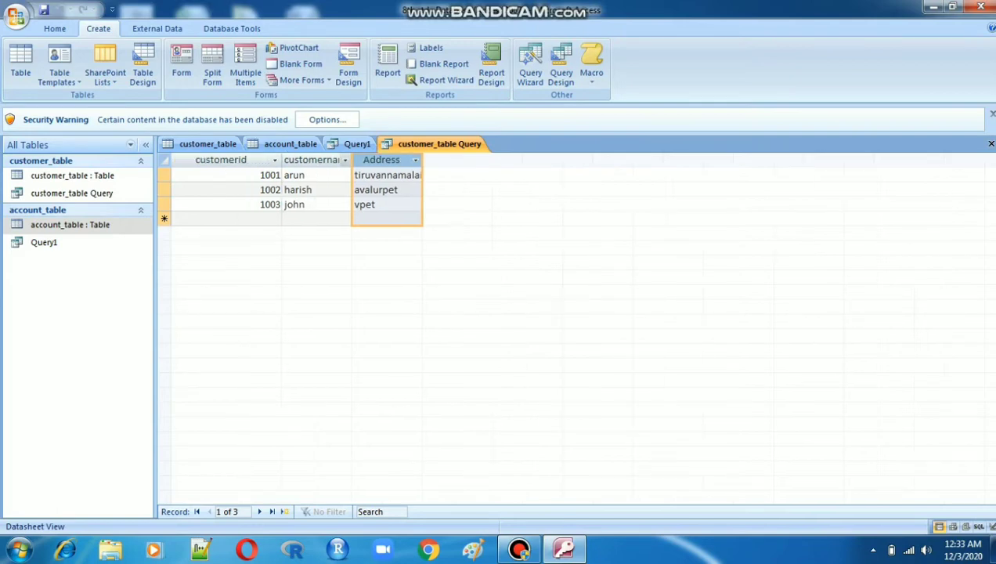
left_click(345, 160)
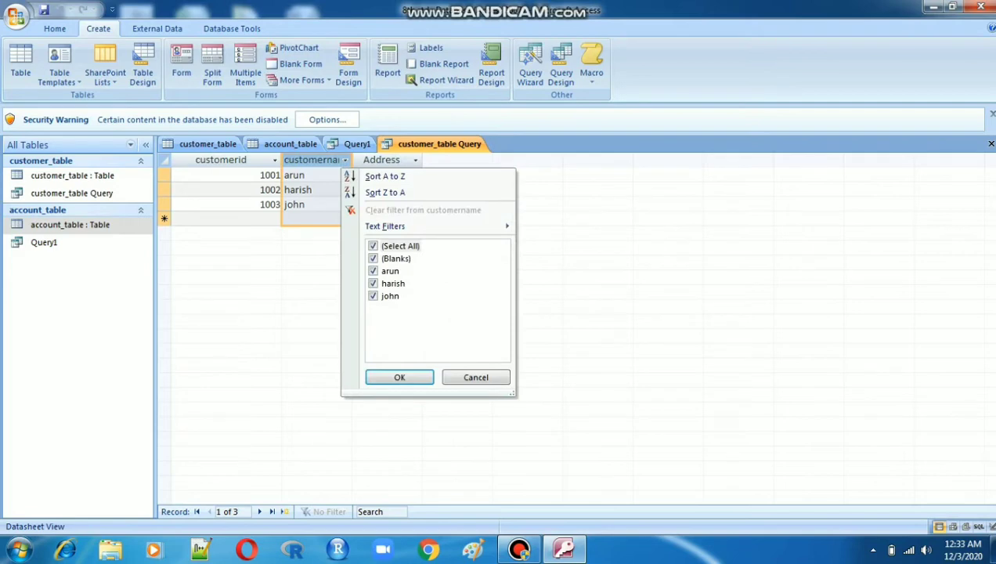
key("Escape")
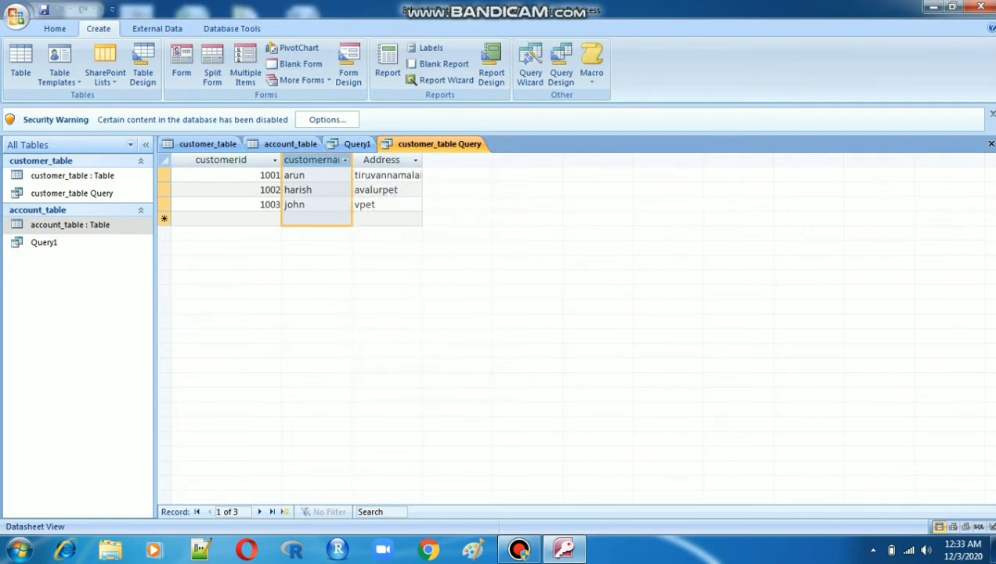
Widen the customername and Address columns in the customer_table Query datasheet so their contents fit.
left_click(381, 160)
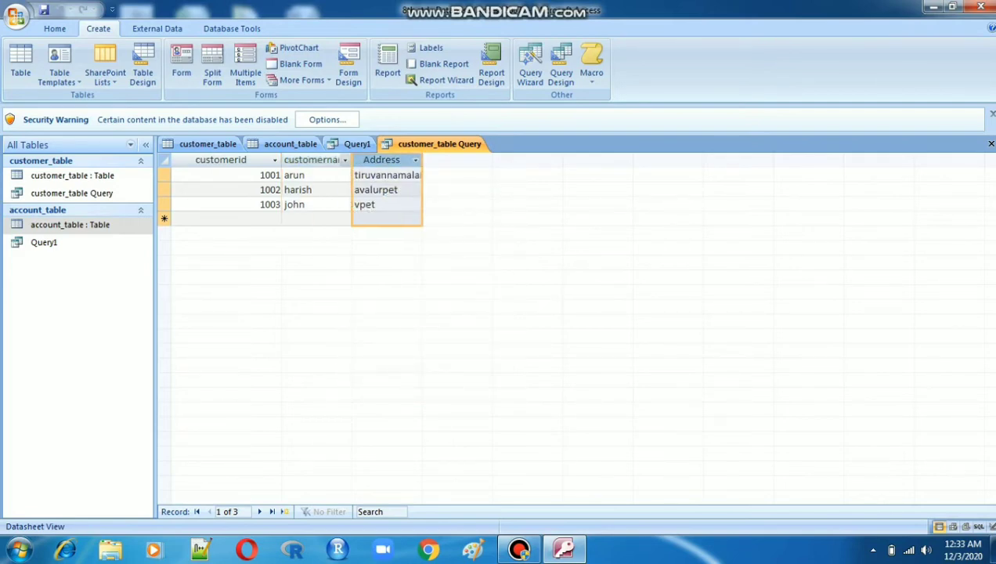
left_click_drag(351, 160, 378, 160)
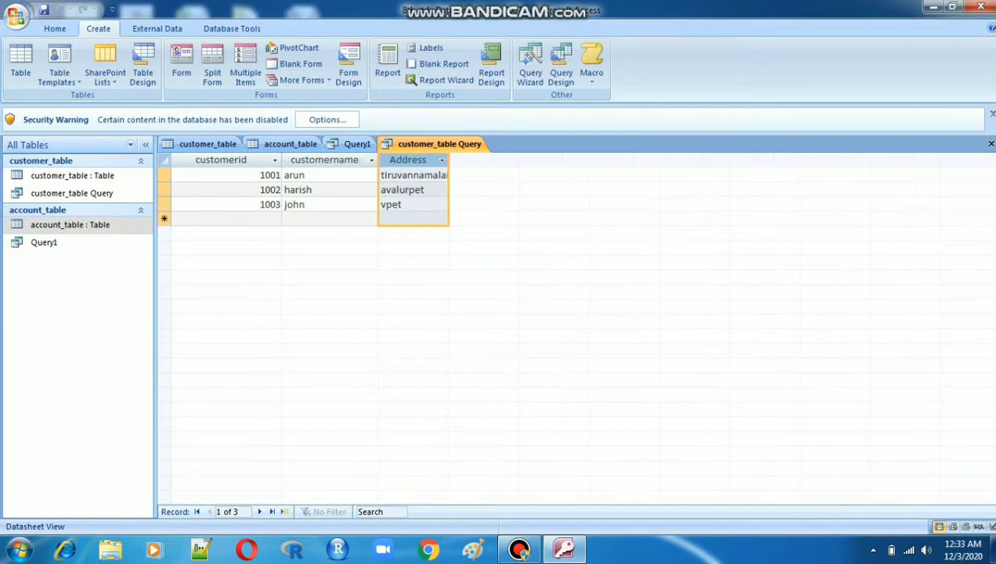
left_click_drag(448, 160, 471, 160)
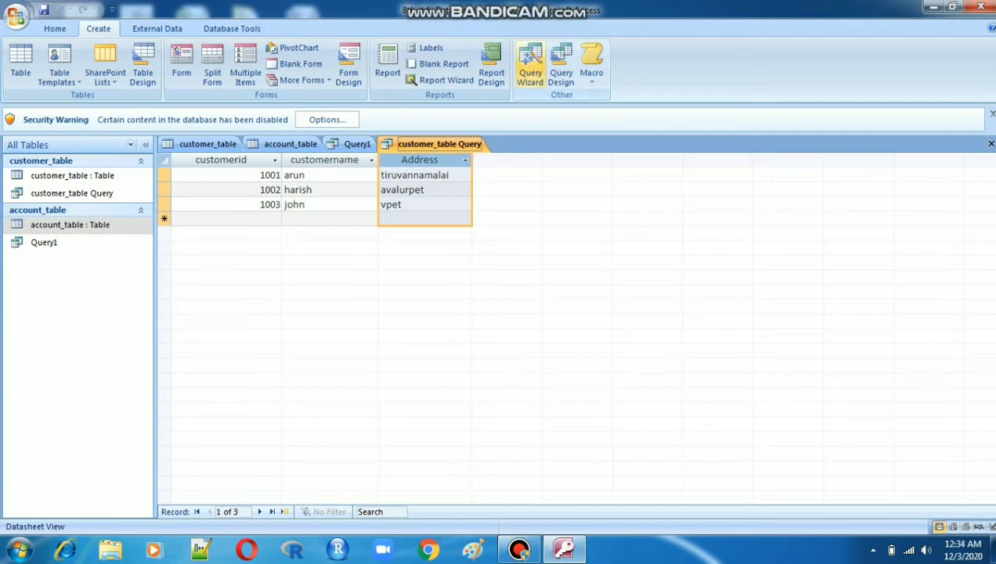
Start another Simple Query Wizard with account_table as the source and select only the customerid, Accountnumber and Accounttype fields.
left_click(530, 67)
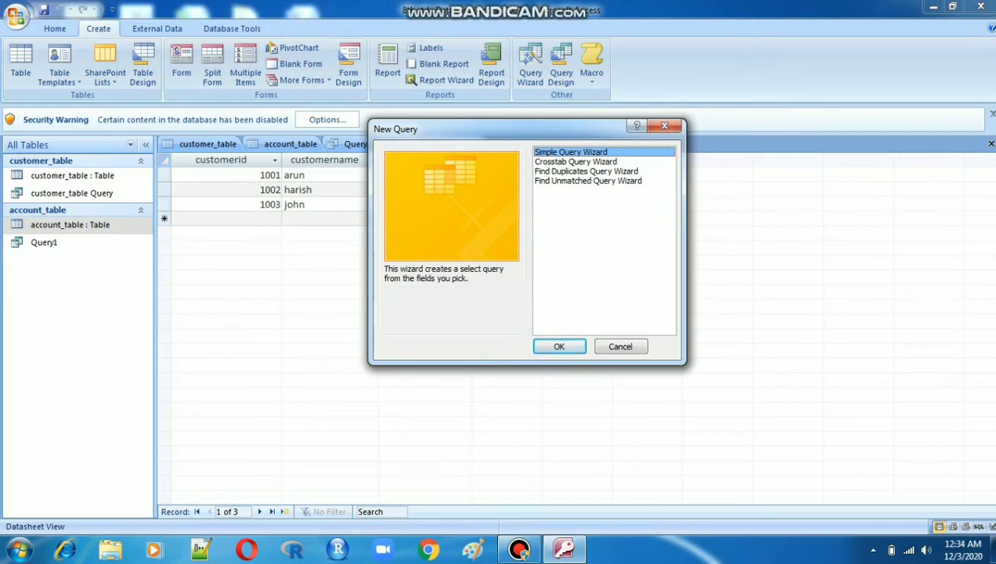
left_click(559, 347)
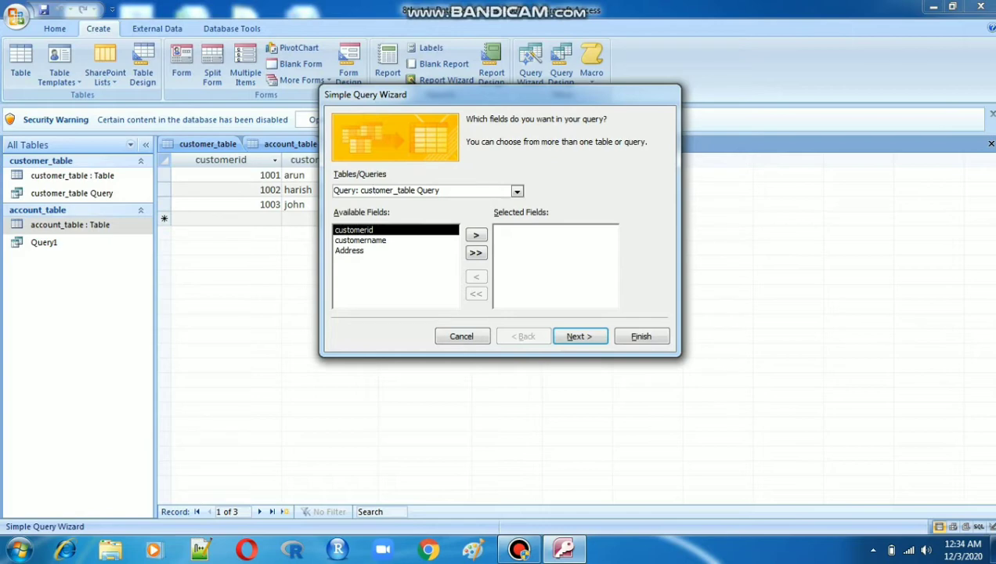
left_click(517, 191)
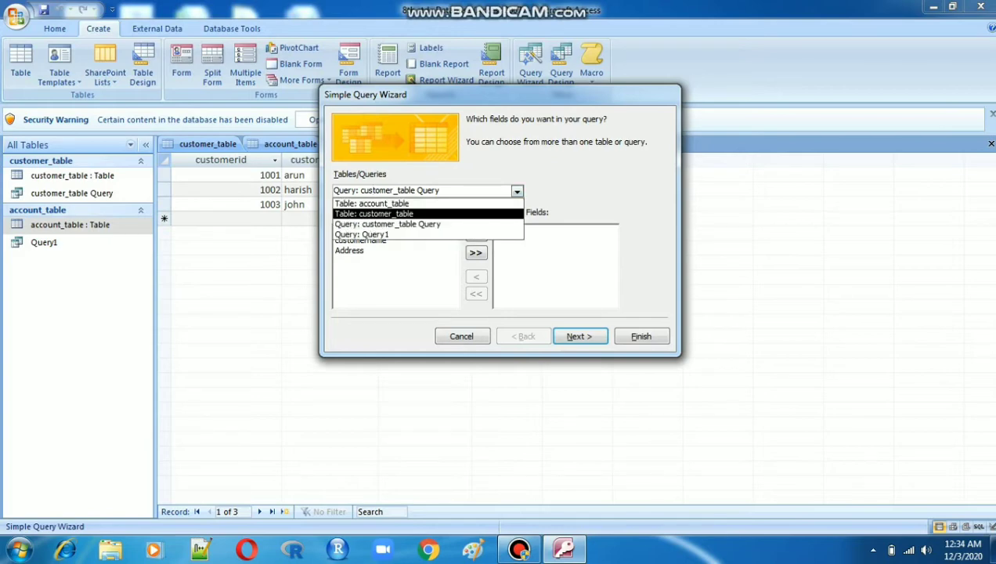
key("Return")
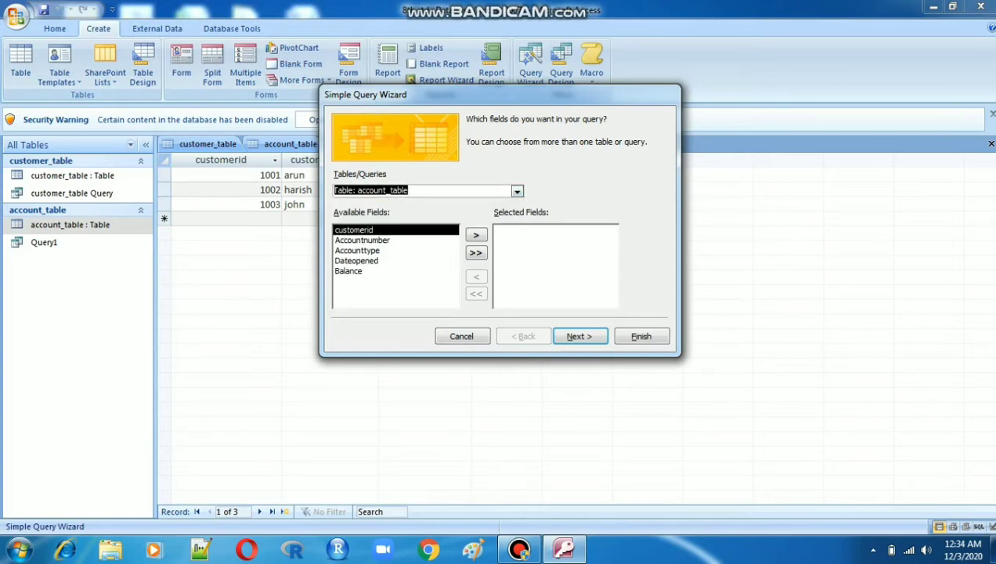
left_click(476, 235)
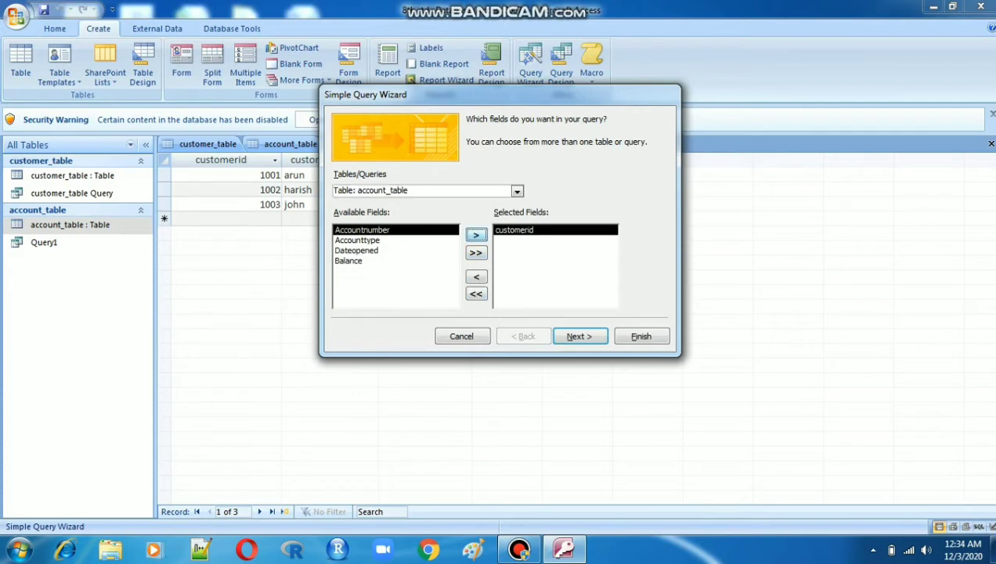
left_click(476, 235)
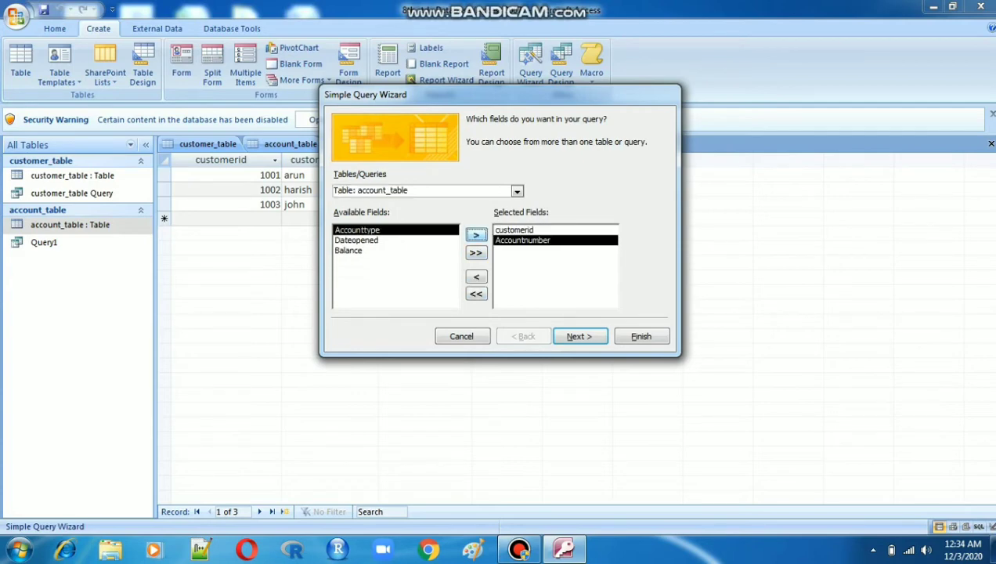
left_click(476, 235)
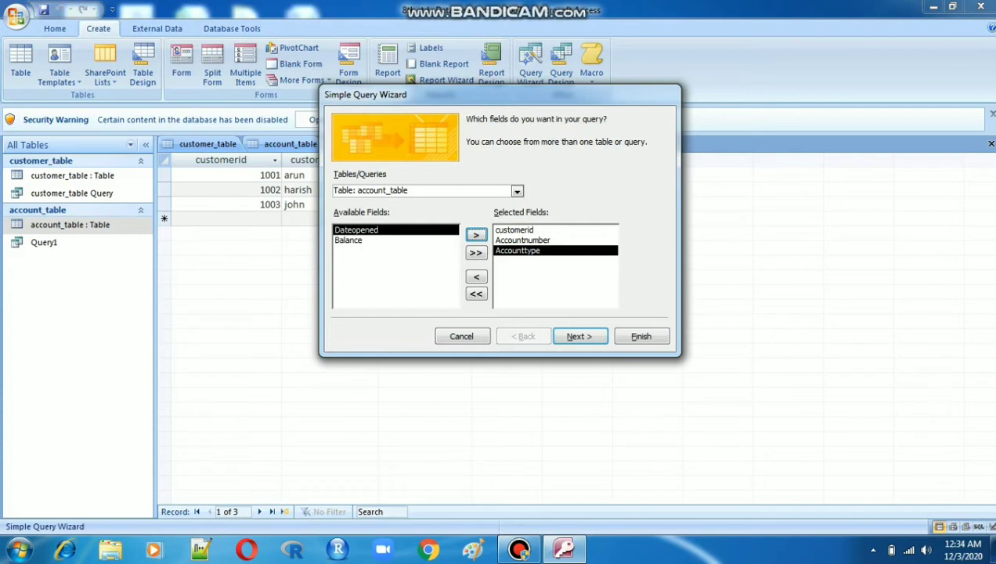
left_click(581, 336)
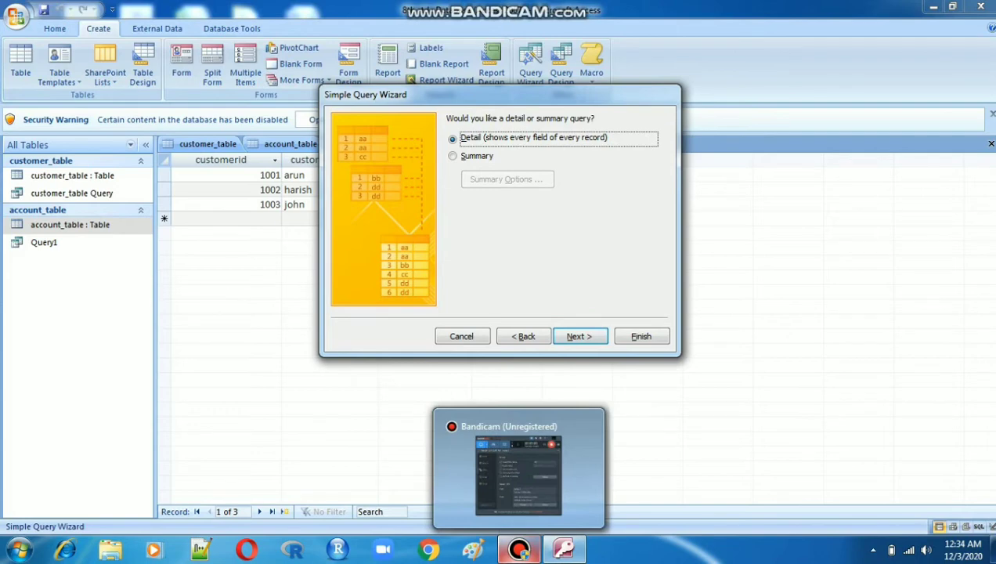
left_click(519, 548)
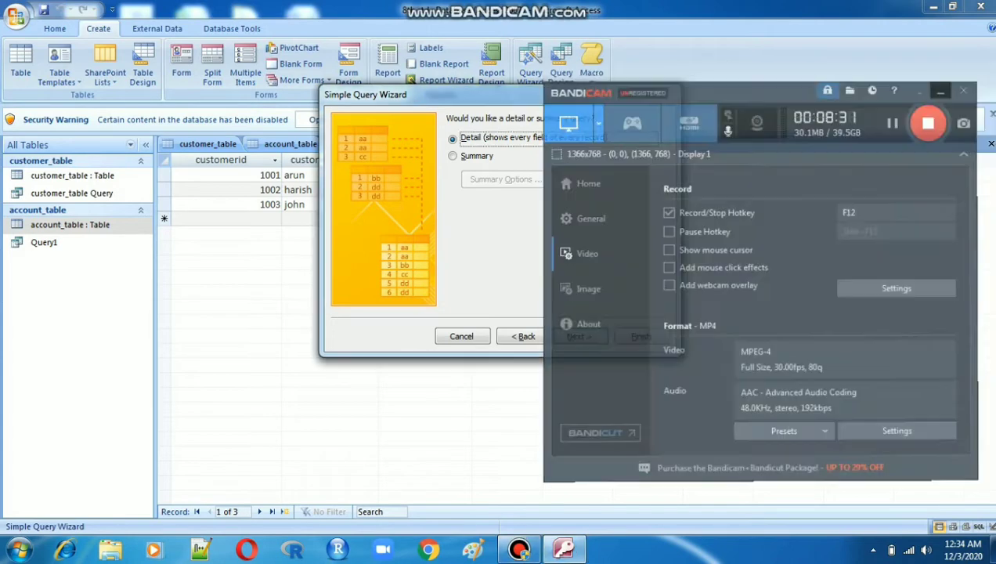
left_click(959, 75)
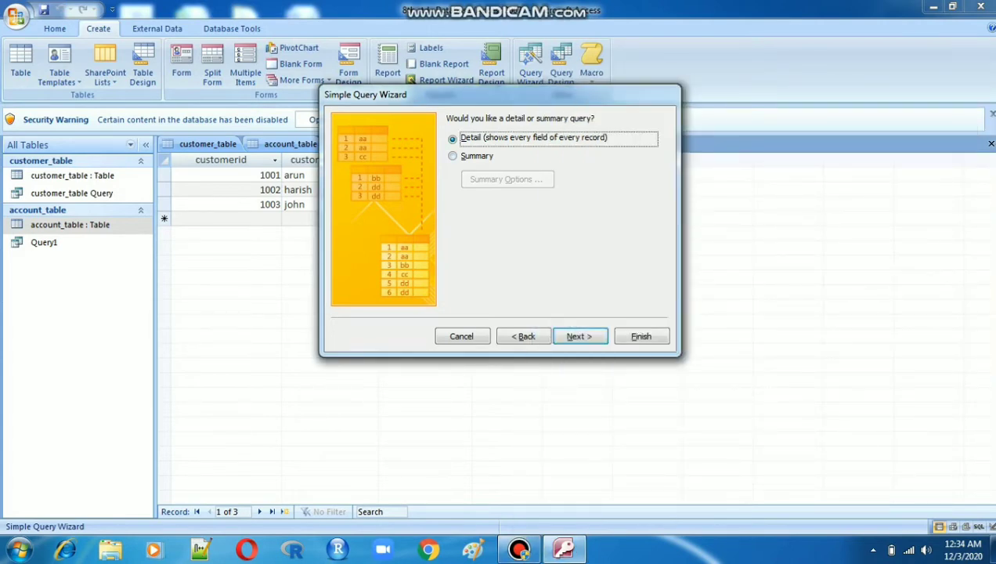
Choose a detail query and finish the wizard with the title account_table Query, opening it to view information.
left_click(453, 156)
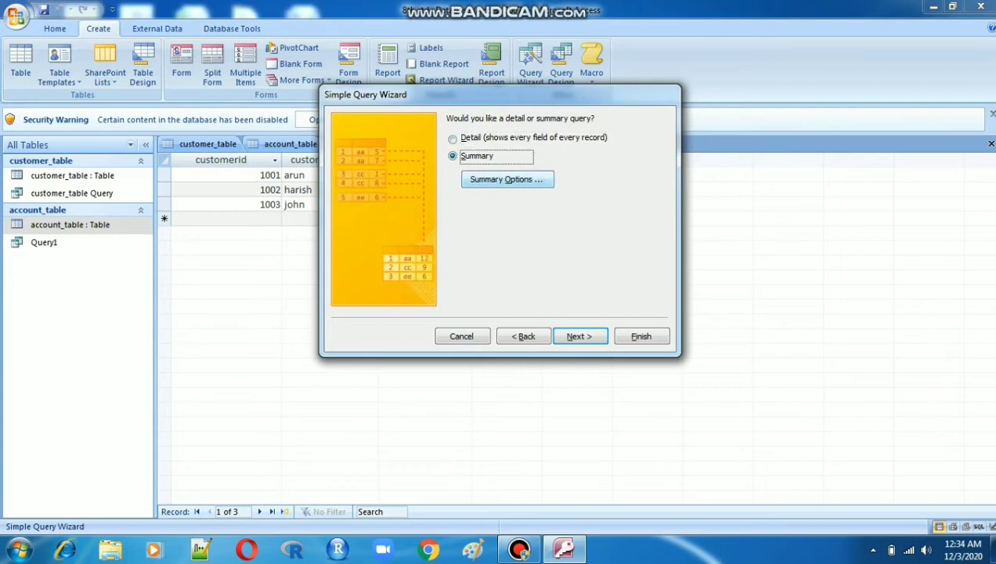
left_click(453, 140)
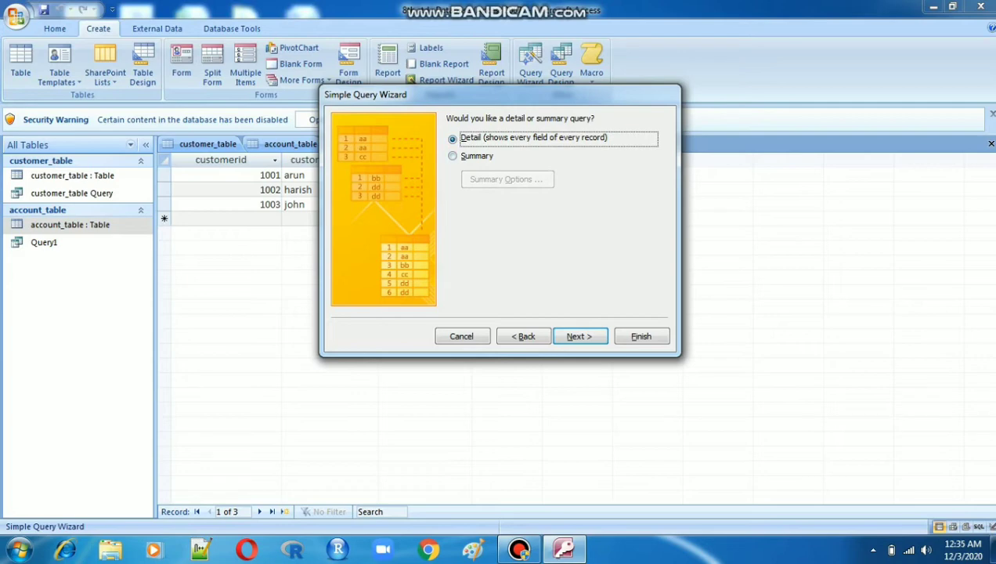
left_click(579, 336)
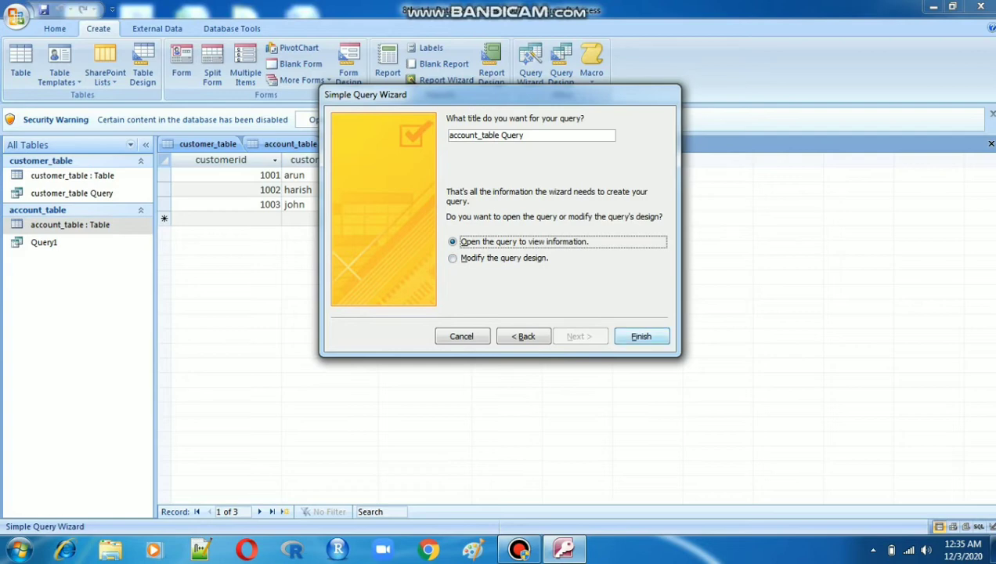
left_click(641, 335)
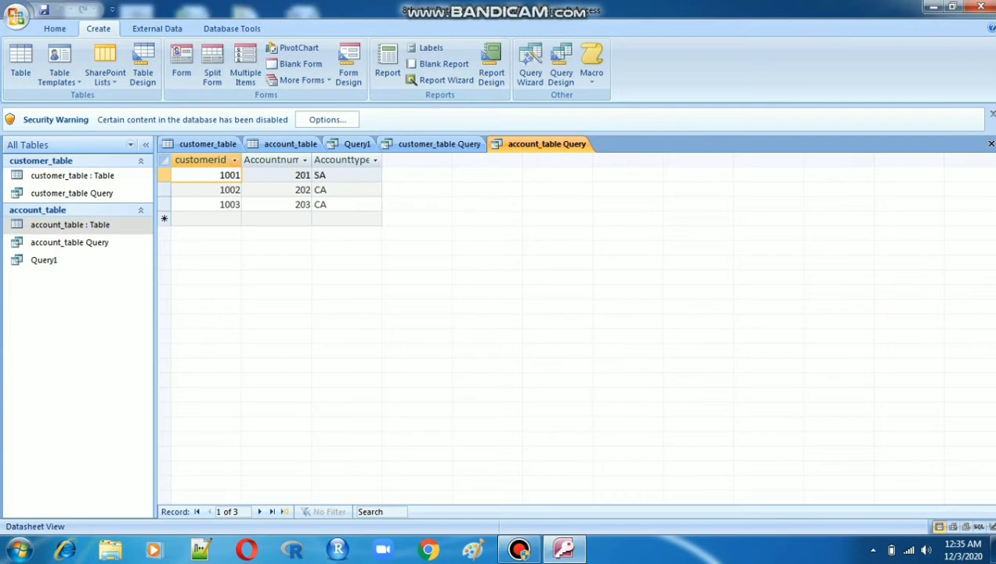
Widen the customerid, Accountnumber and Accounttype columns in the account_table Query datasheet.
left_click_drag(240, 160, 260, 160)
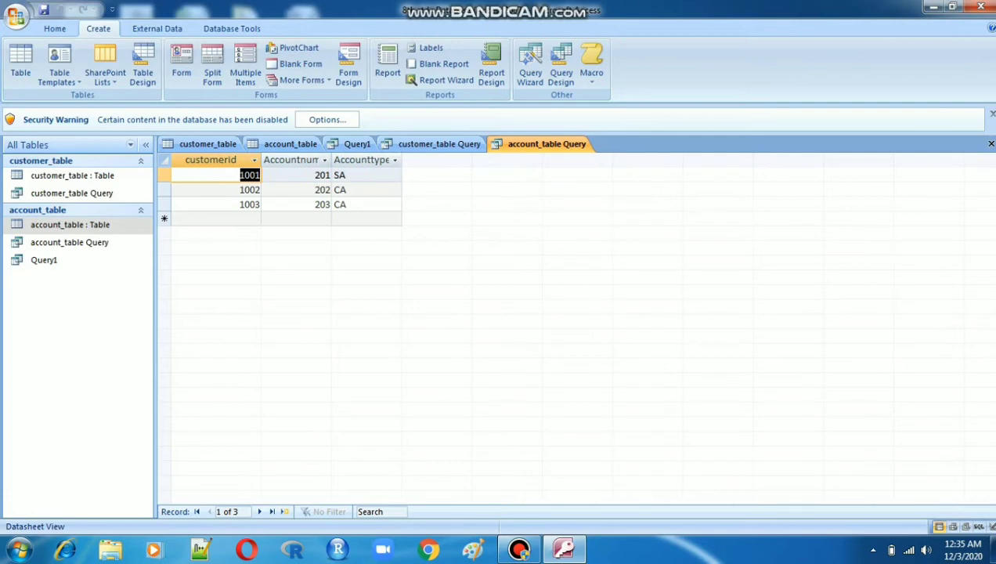
left_click_drag(330, 160, 355, 160)
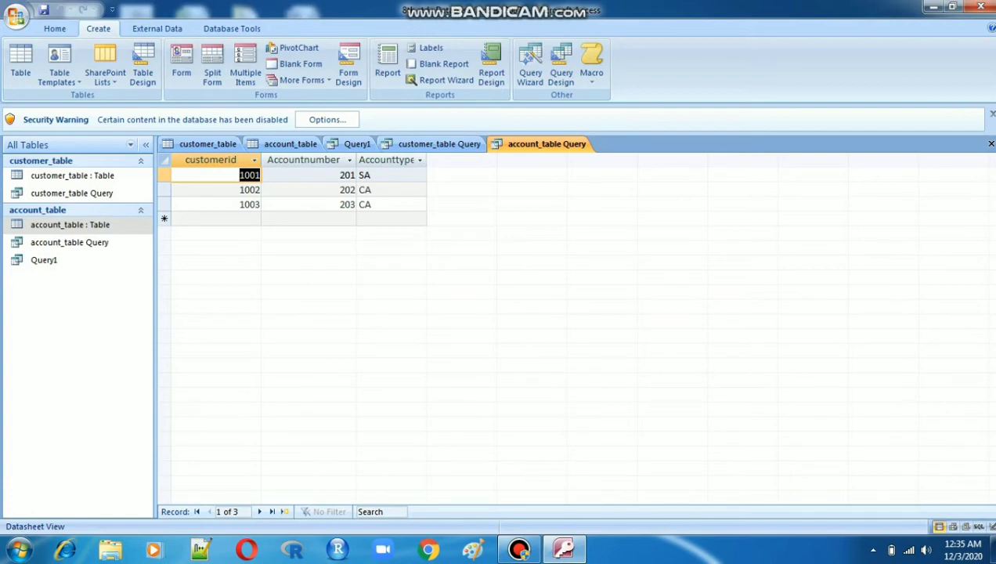
left_click_drag(426, 160, 451, 160)
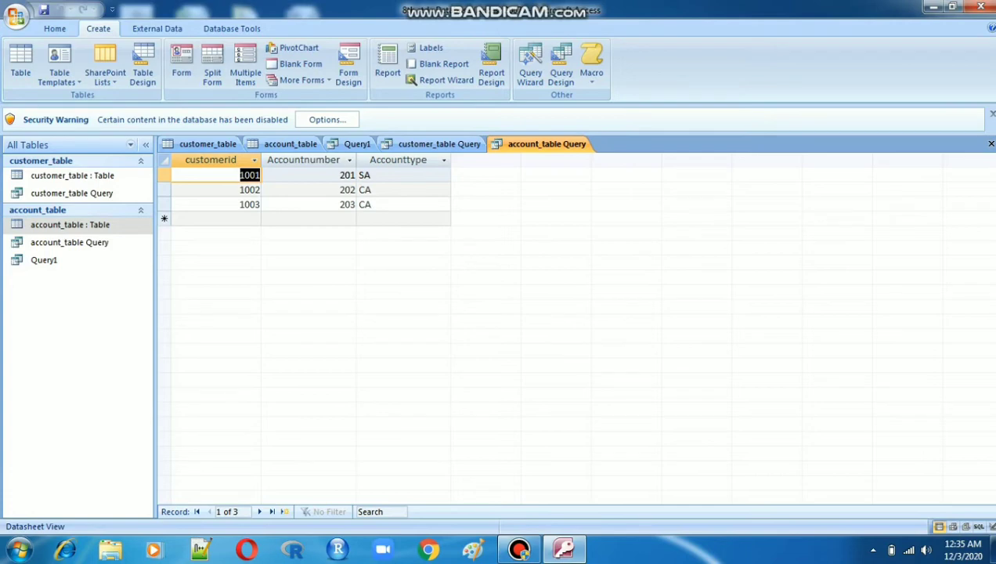
left_click(519, 549)
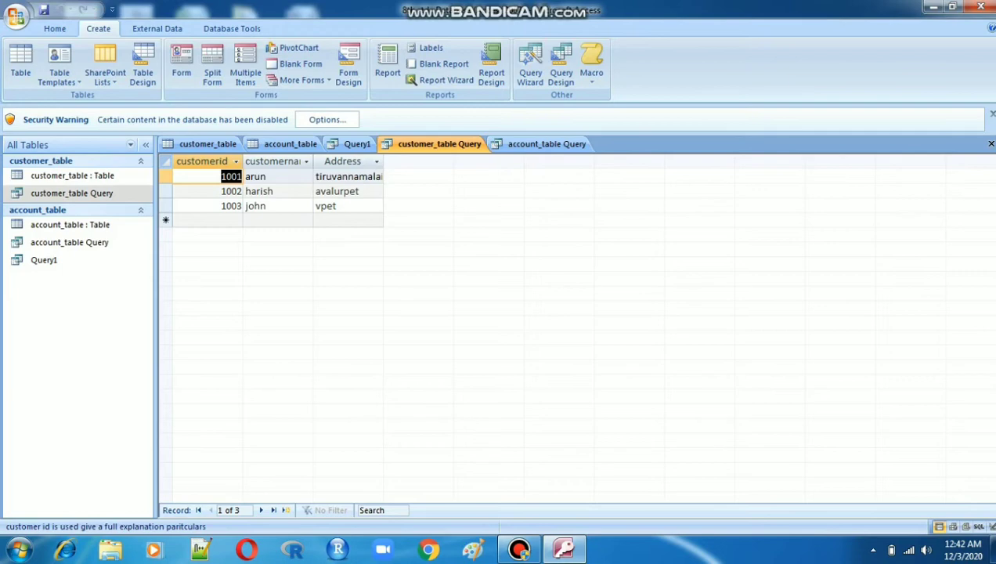
Switch customer_table Query to Design View.
left_click(55, 29)
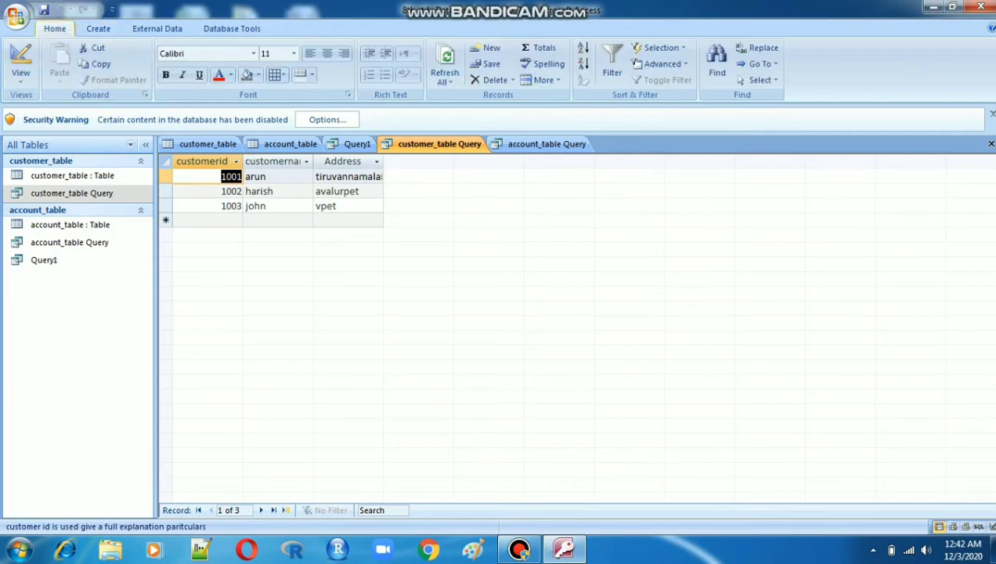
left_click(21, 72)
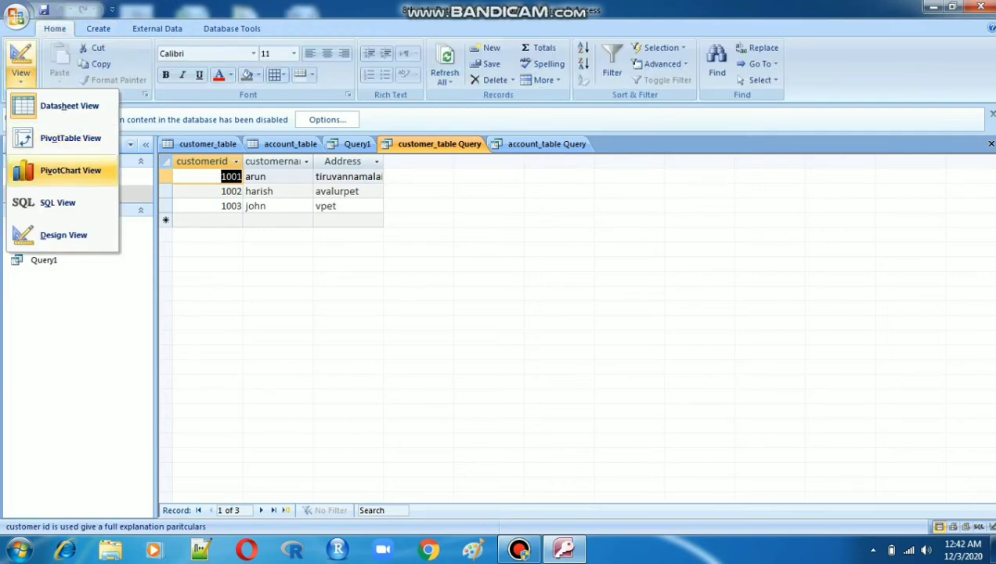
left_click(62, 235)
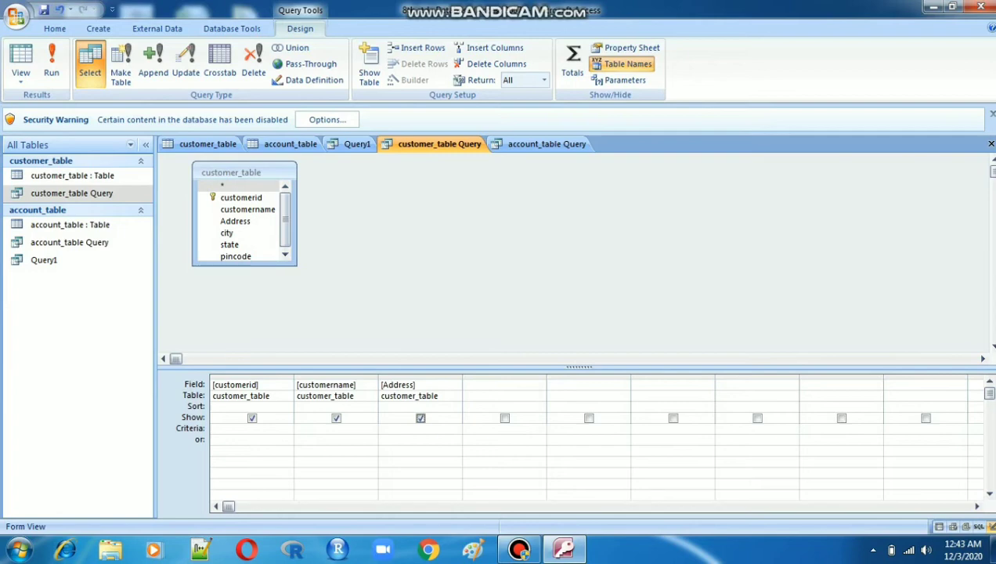
Examine the fields available for the customerid, customername and Address columns in the query design grid without changing them.
left_click(249, 384)
key("alt+Down")
key("Return")
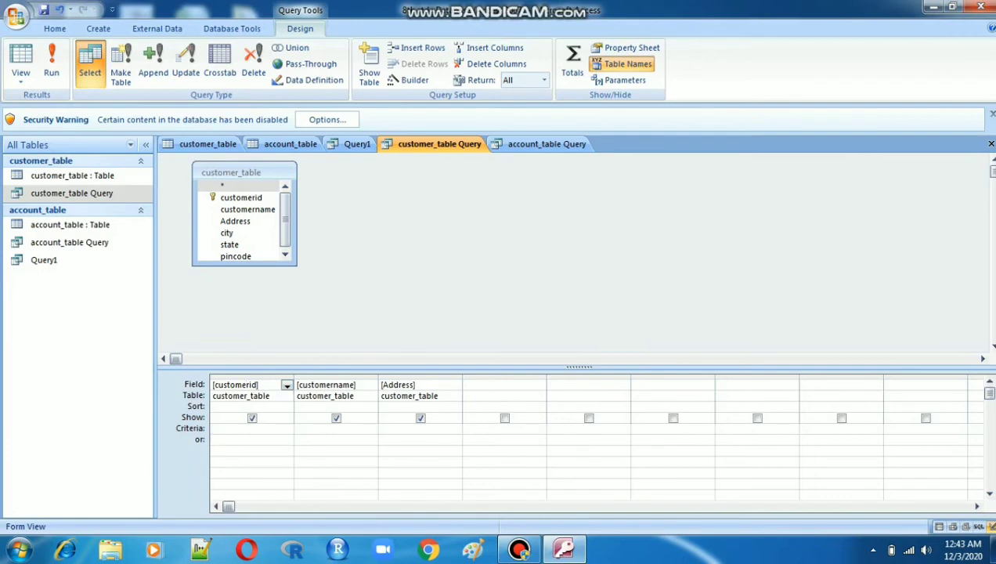
left_click(319, 385)
key("alt+Down")
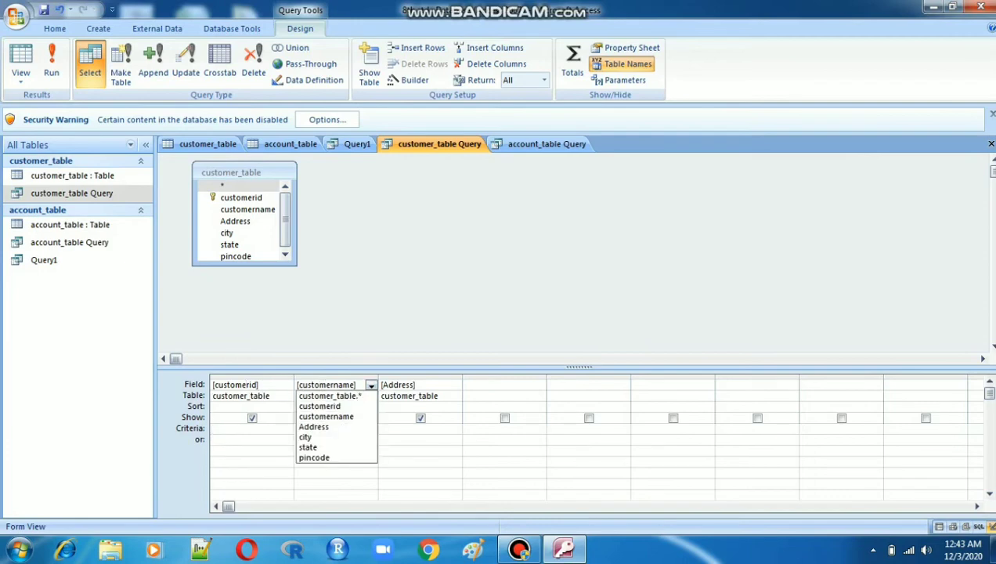
left_click(407, 384)
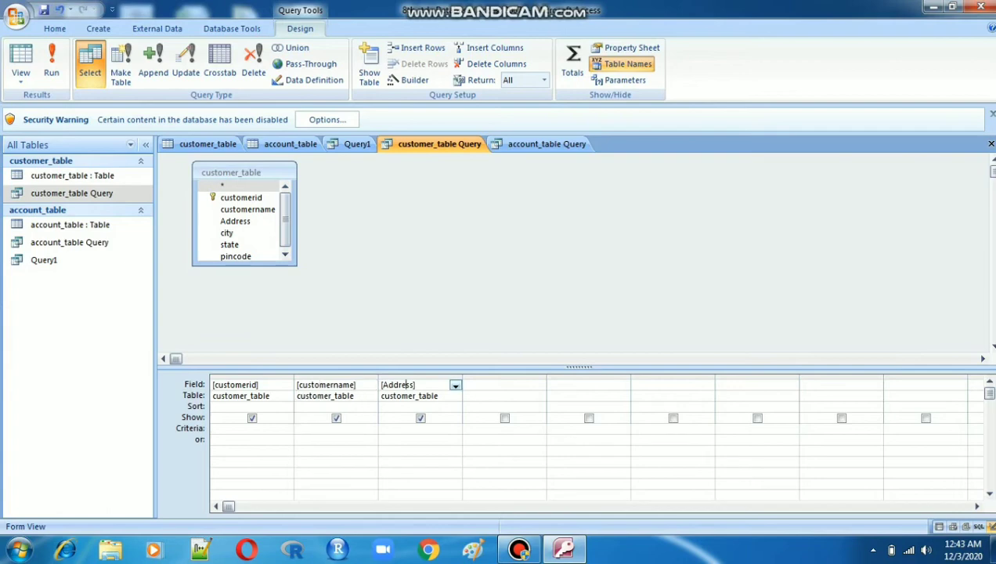
key("alt+Down")
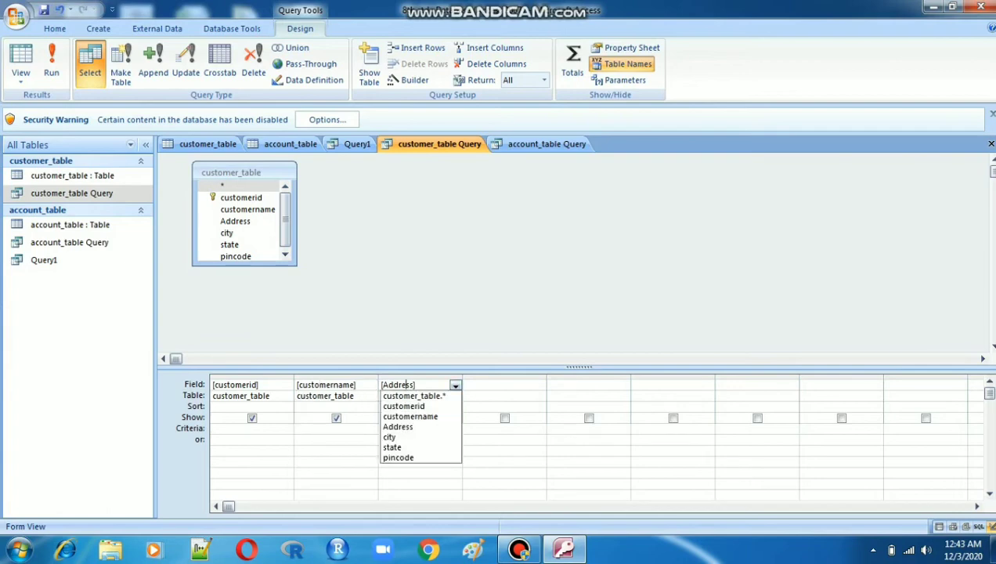
key("Escape")
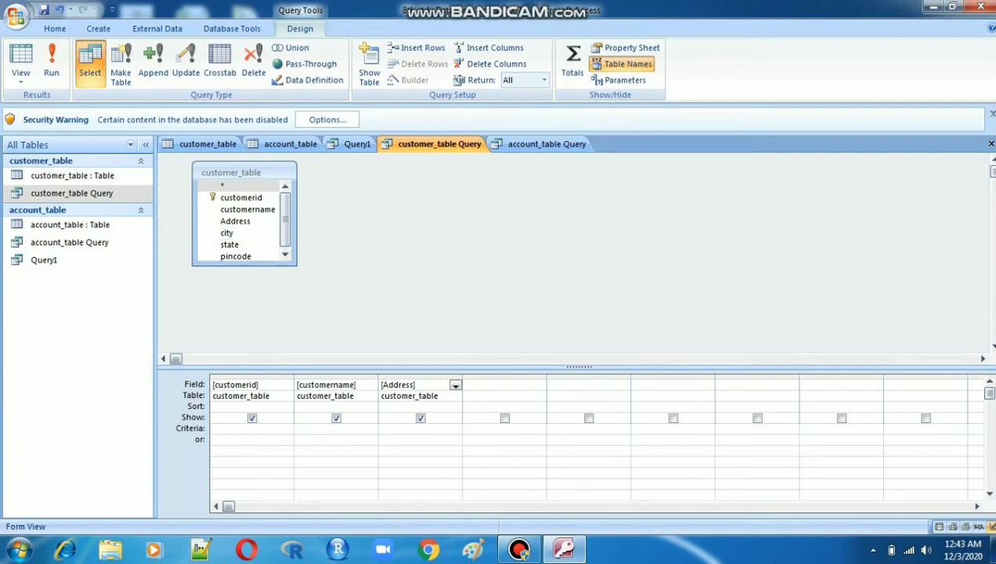
Set the customerid field's sort order to Descending and run customer_table Query.
left_click(250, 406)
left_click(288, 408)
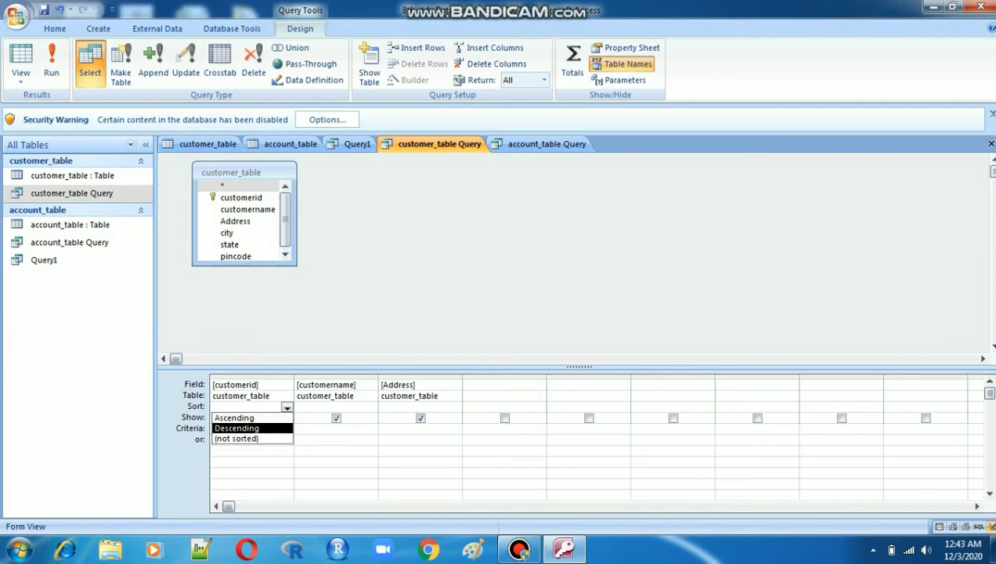
key("Return")
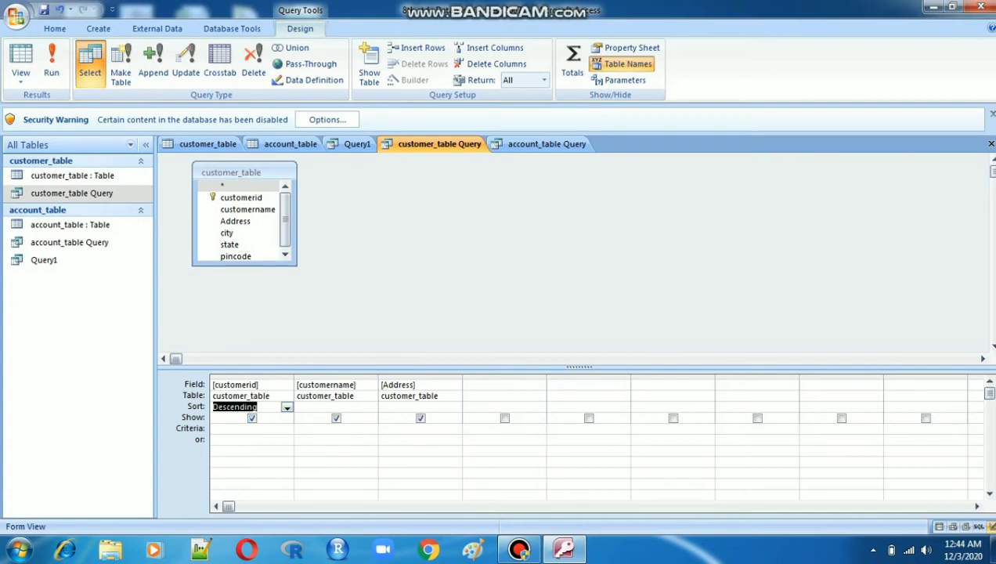
left_click(329, 316)
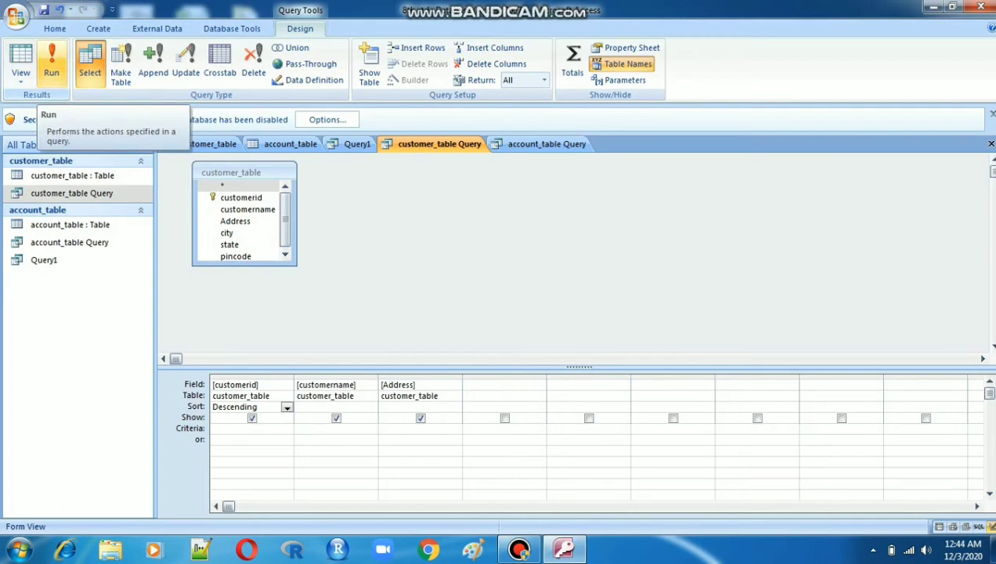
left_click(51, 62)
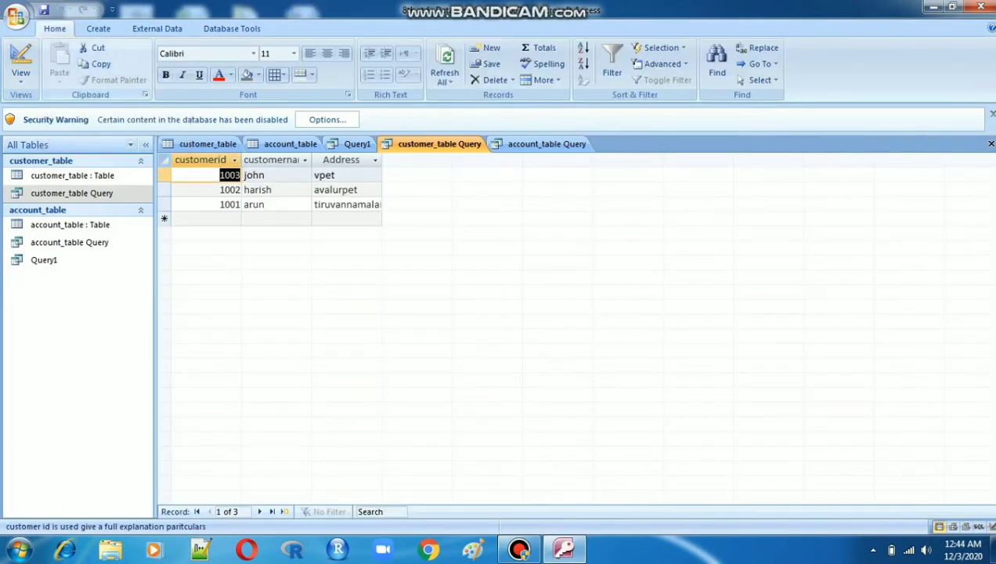
Return customer_table Query to Design View, set the customername field's sort order to Ascending and run the query.
left_click(201, 160)
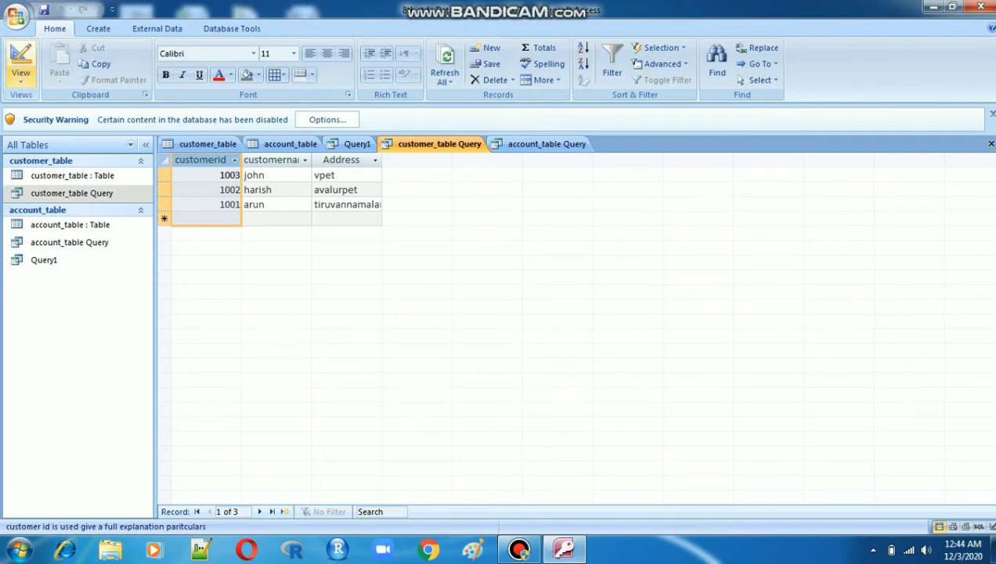
left_click(21, 78)
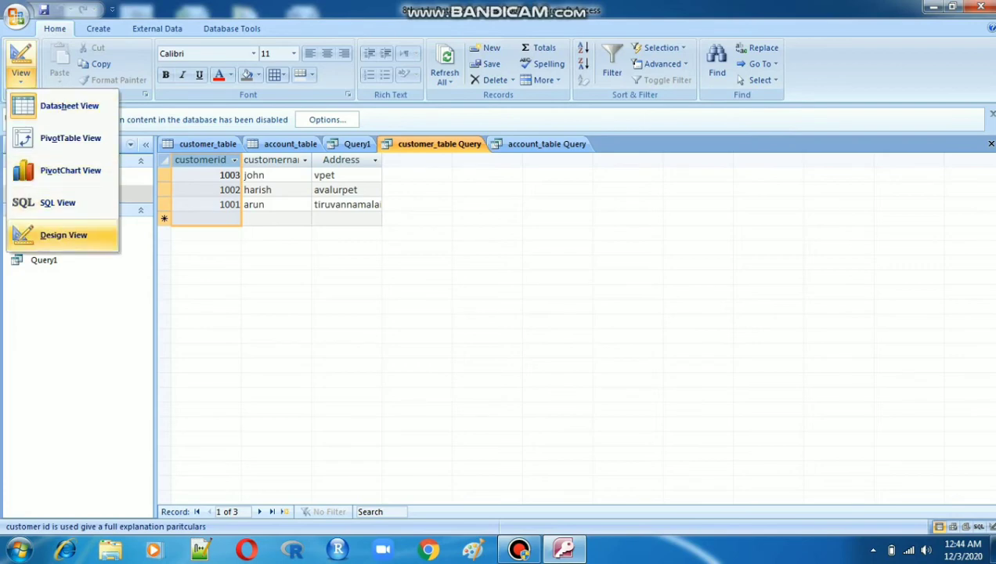
left_click(63, 235)
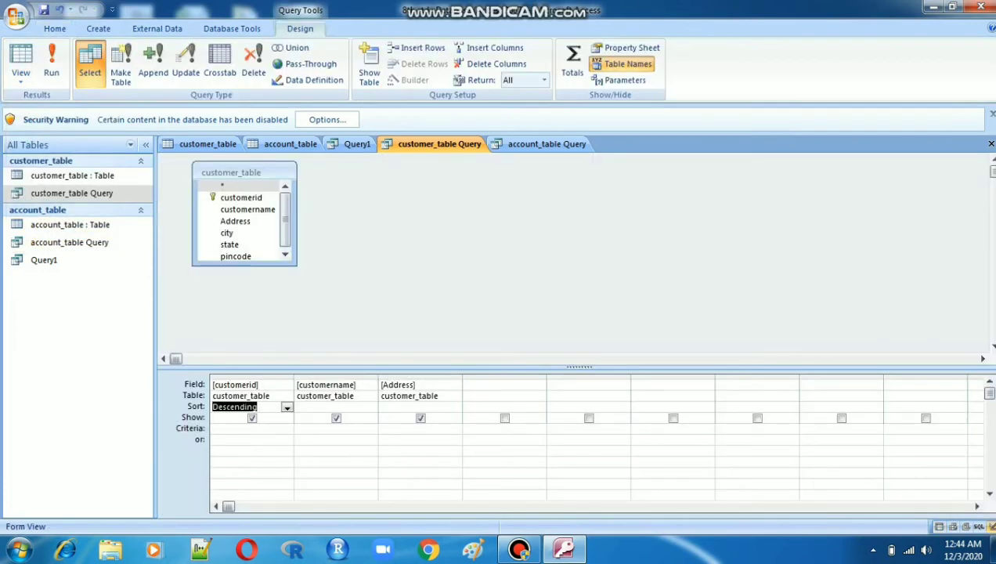
left_click(369, 408)
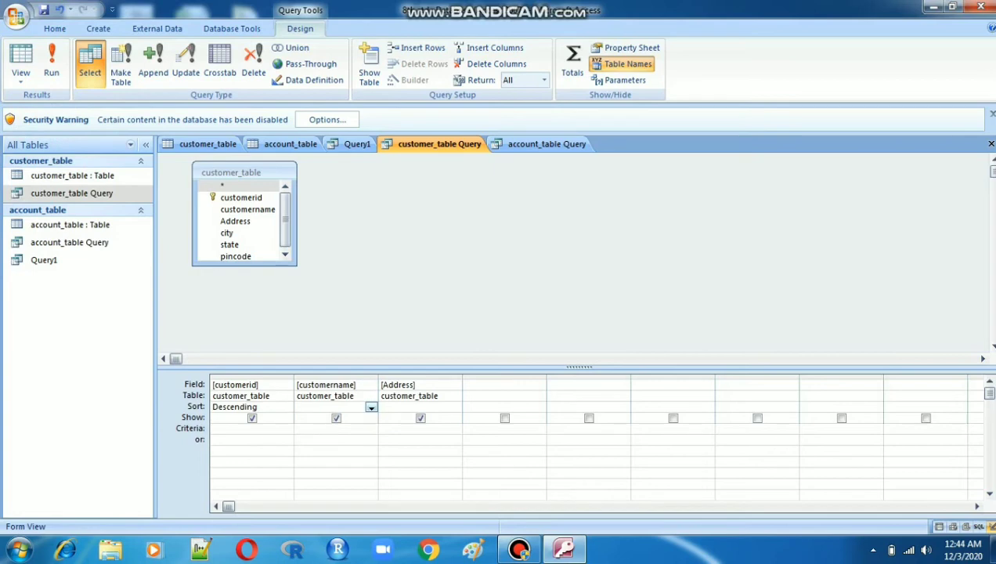
left_click(371, 407)
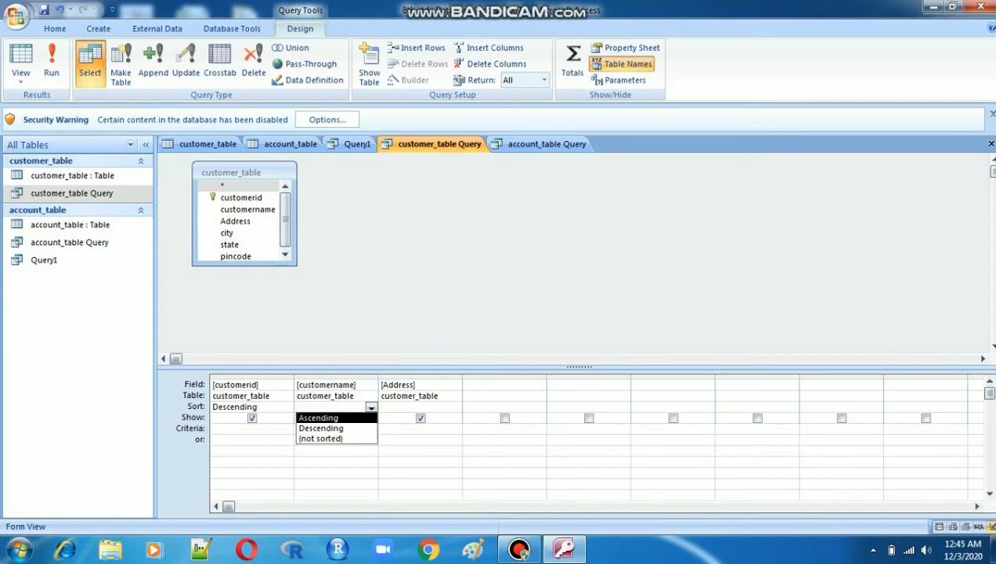
left_click(335, 418)
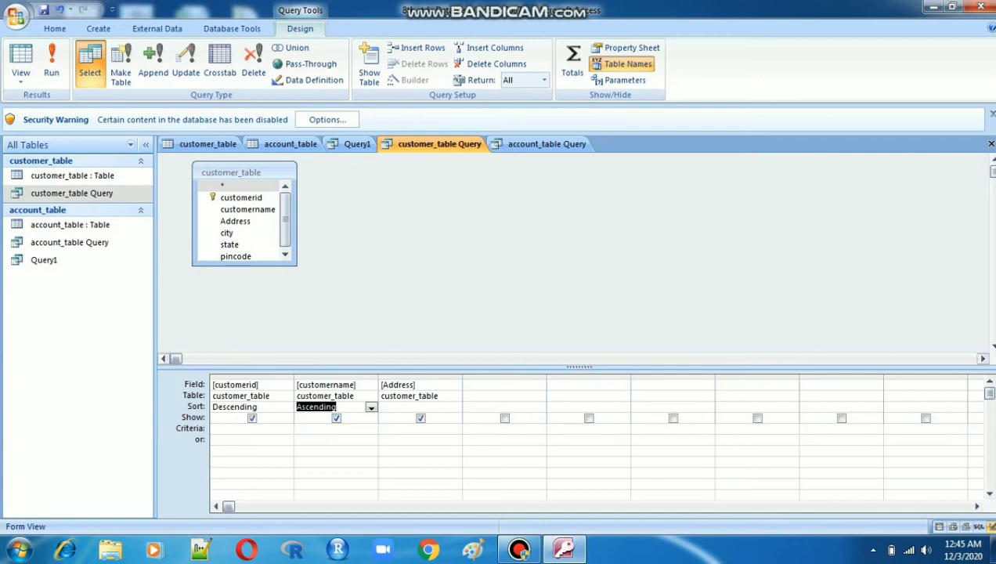
left_click(335, 407)
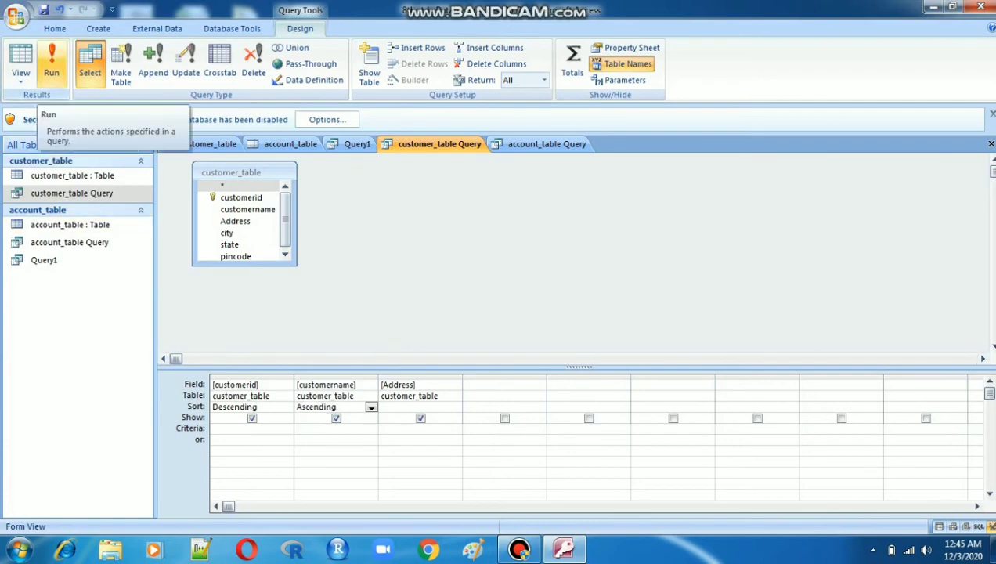
left_click(51, 63)
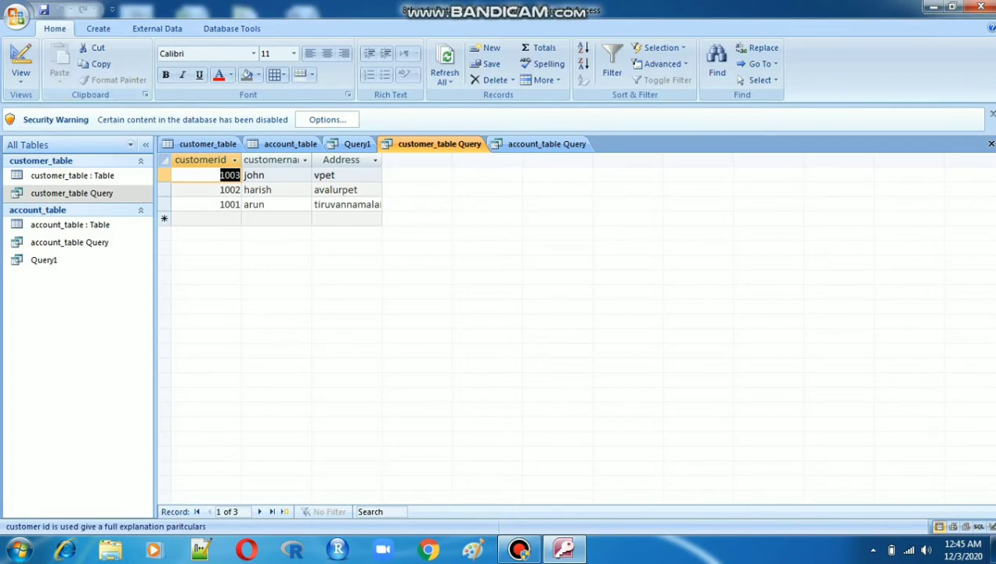
left_click(271, 204)
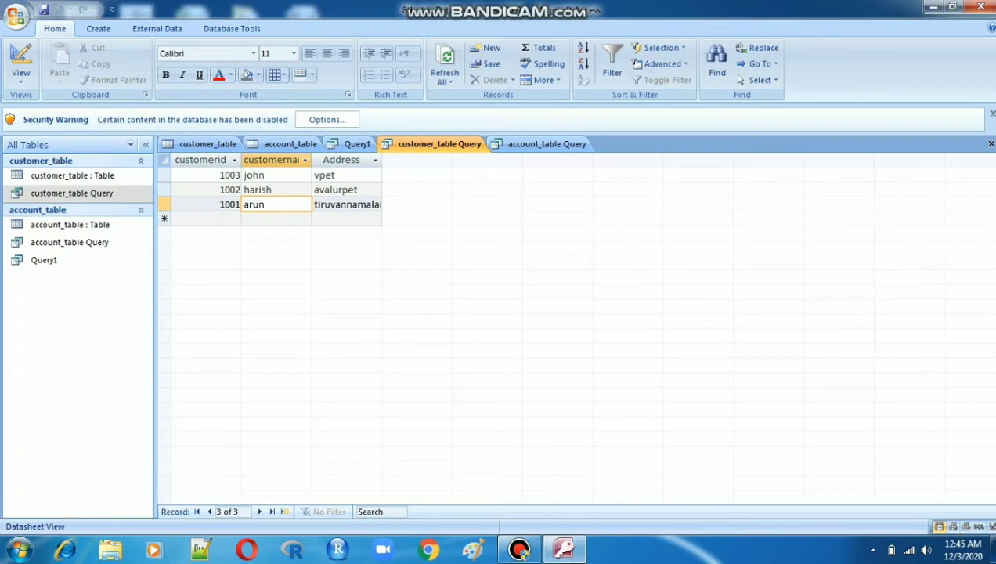
key("Down")
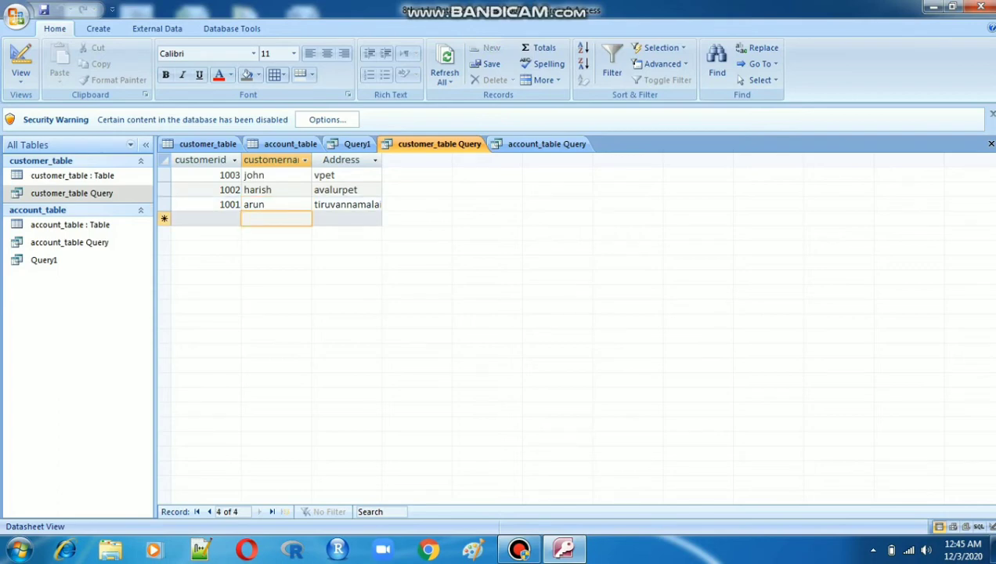
left_click(270, 204)
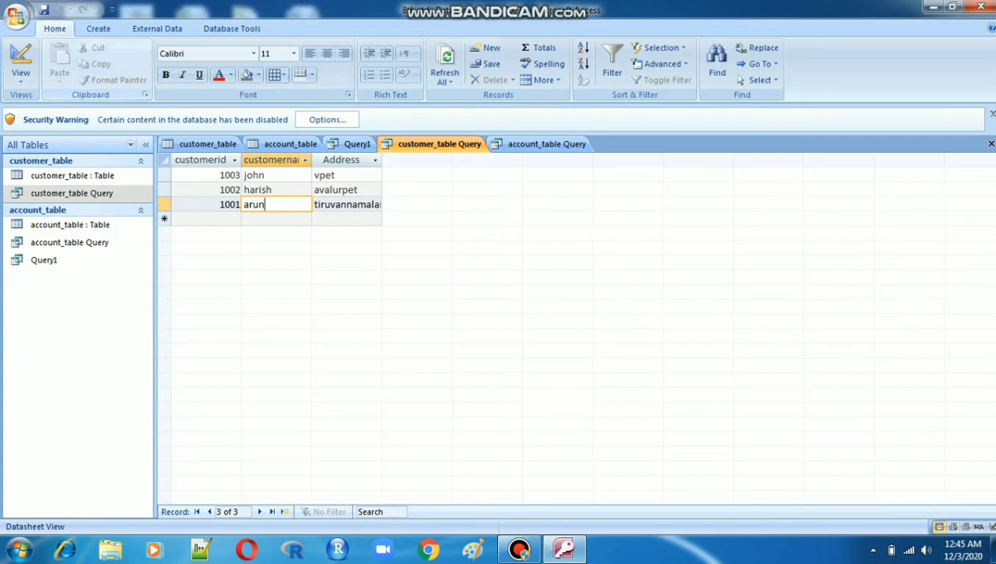
In Design View, set the customerid field's sort to (not sorted), hide that field from the results and run the query.
left_click(20, 72)
left_click(63, 235)
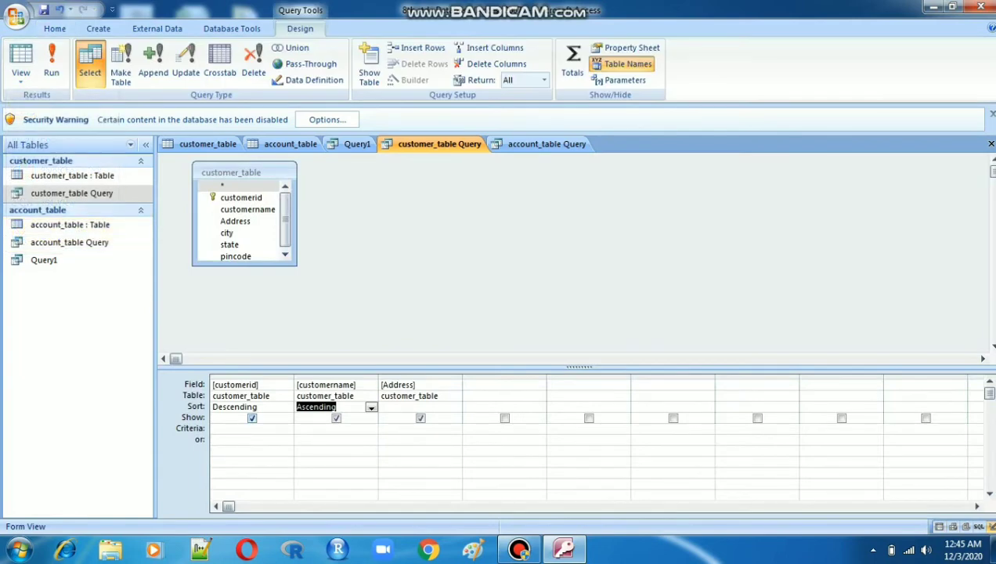
left_click(235, 406)
left_click(288, 407)
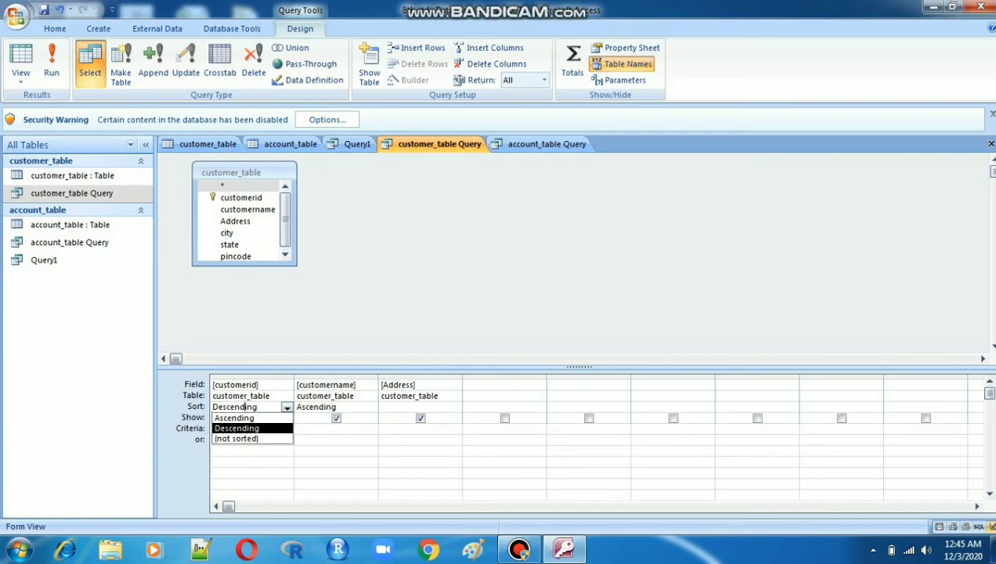
left_click(238, 439)
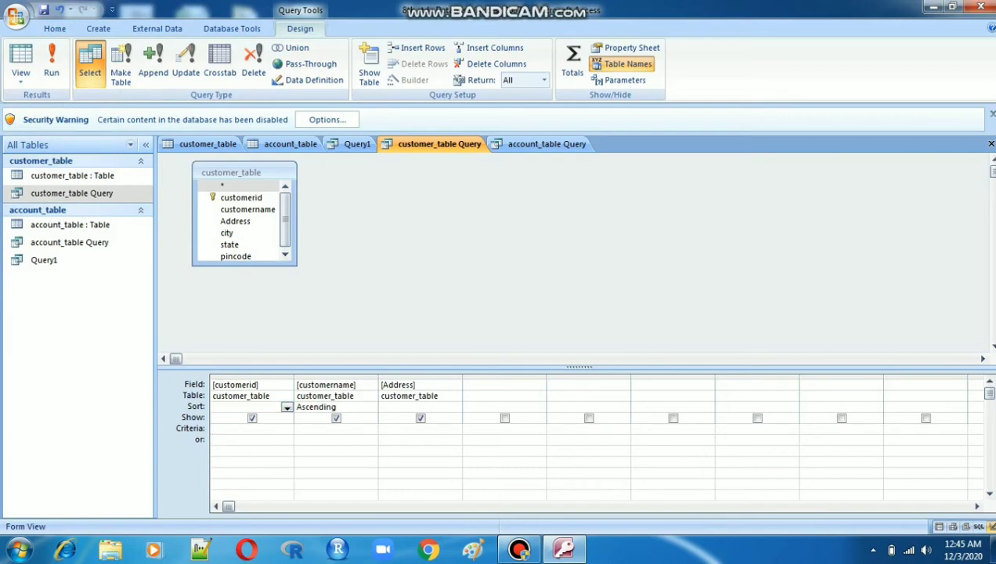
left_click(252, 419)
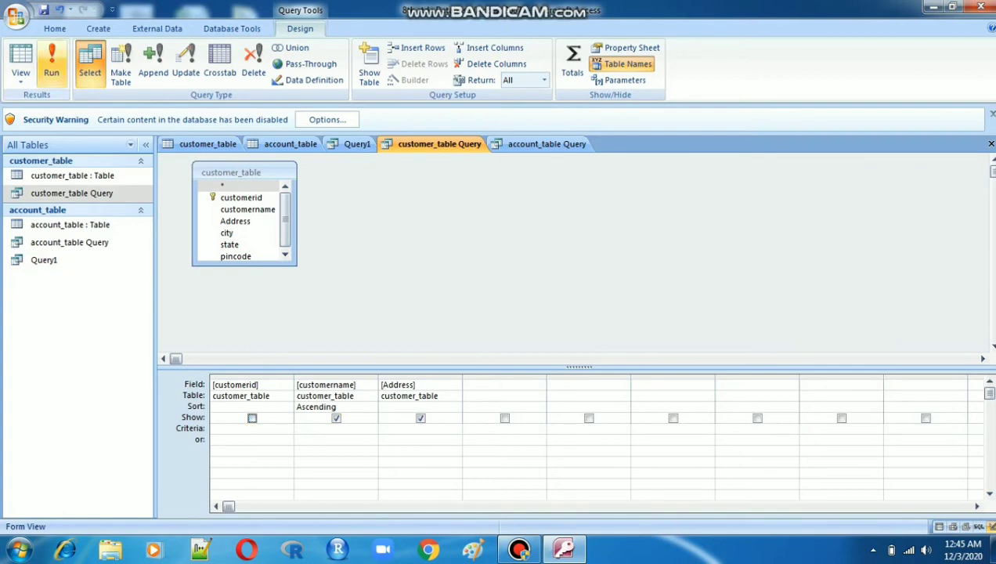
left_click(51, 66)
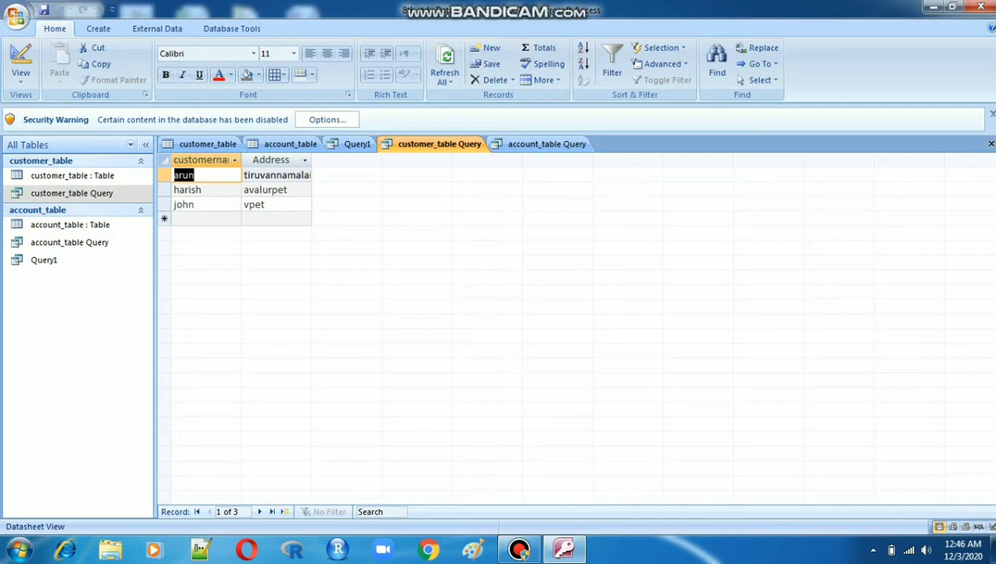
In Design View, show the customerid field again, enter tiruvannamalai as the Address criterion and run the query.
left_click(21, 75)
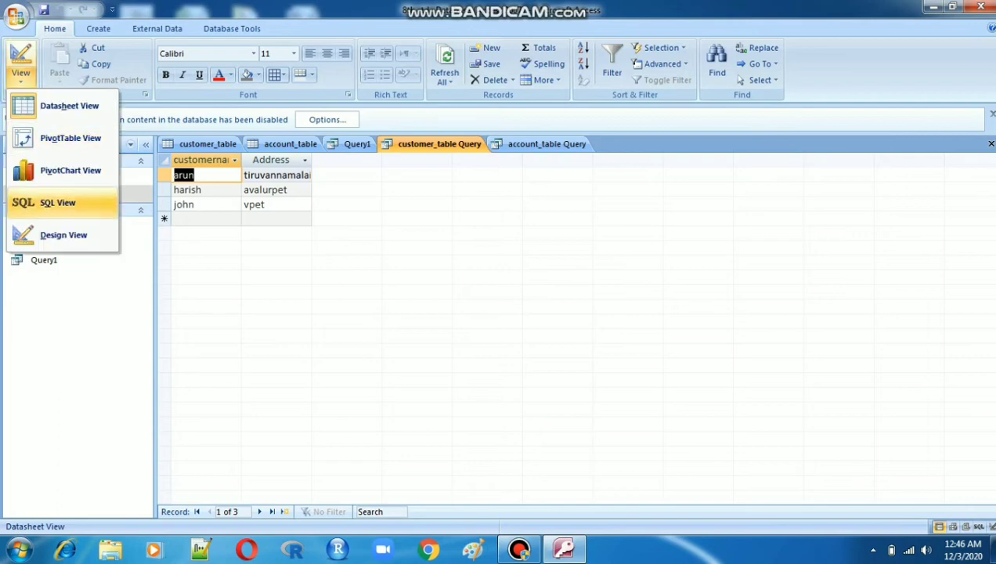
left_click(55, 235)
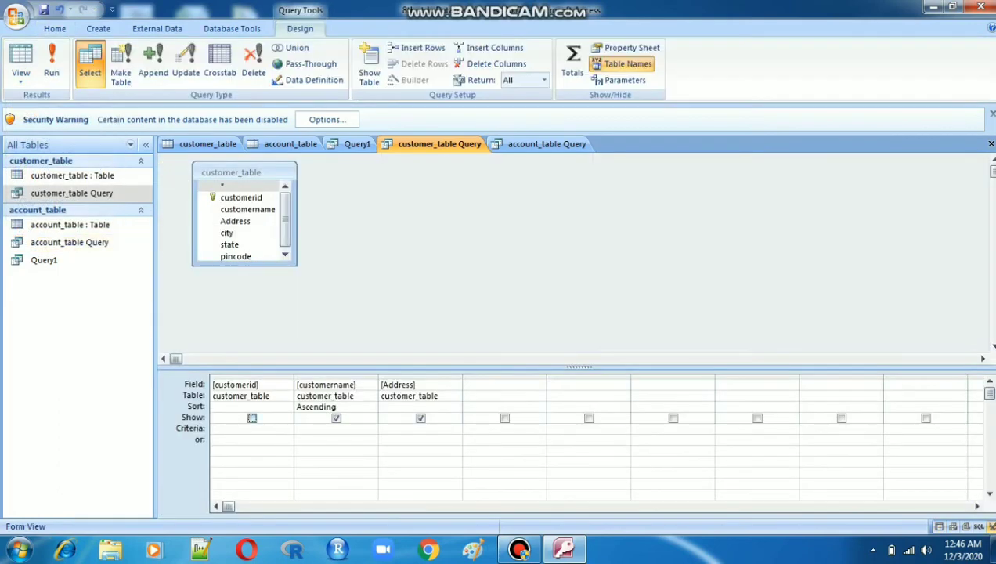
key("space")
left_click(227, 429)
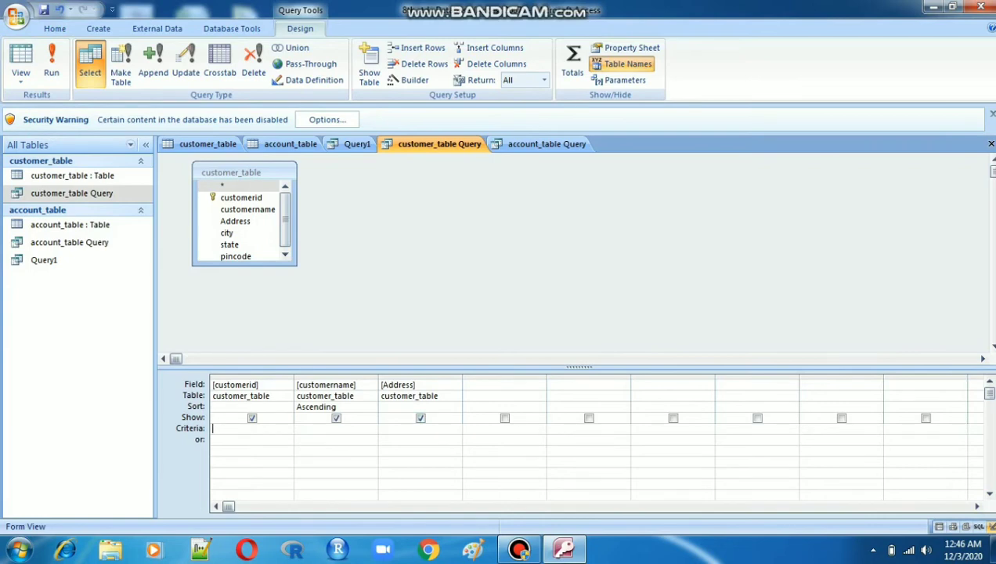
left_click(381, 428)
type("tiruvannamalai")
left_click(51, 63)
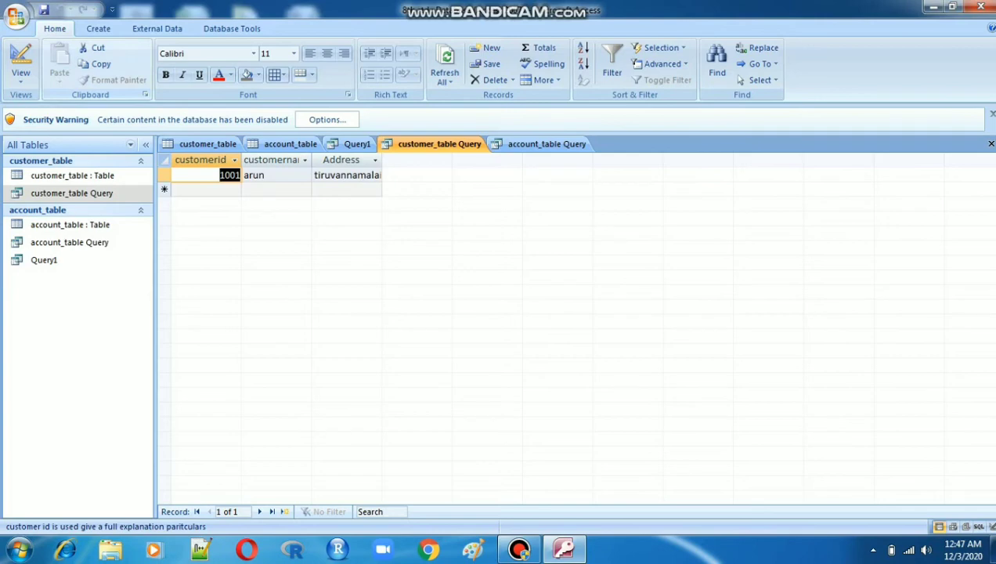
In Design View, replace the Address field's criterion with avalurpet and run the query.
left_click(21, 75)
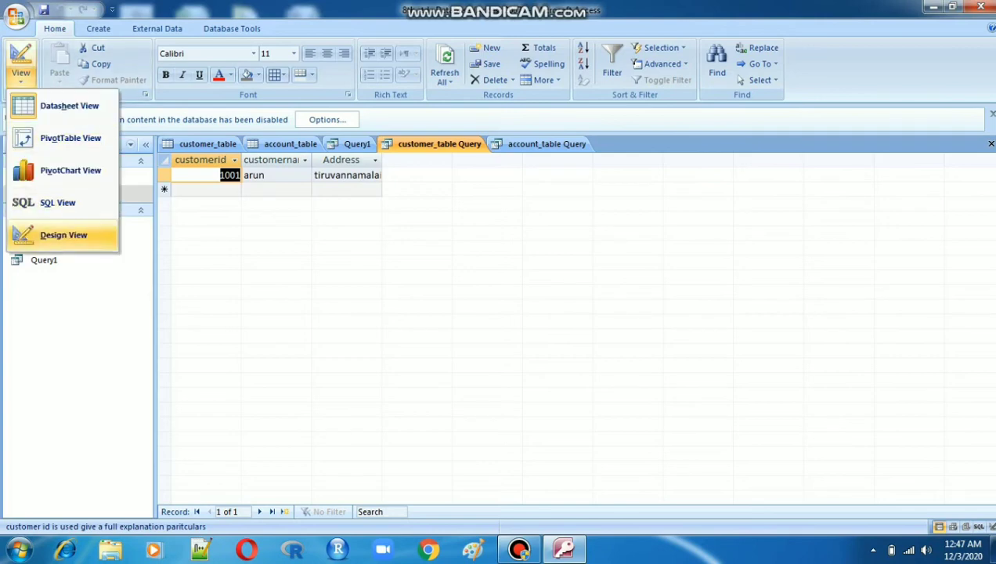
left_click(63, 235)
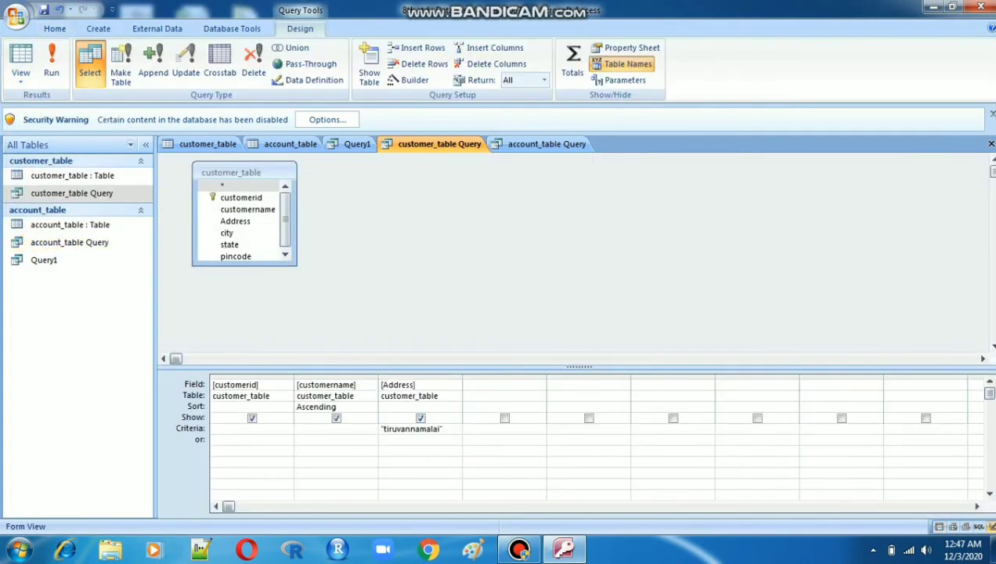
key("BackSpace")
key("BackSpace")
key("BackSpace")
key("BackSpace")
key("BackSpace")
key("BackSpace")
key("BackSpace")
key("BackSpace")
key("BackSpace")
key("BackSpace")
key("BackSpace")
key("BackSpace")
key("BackSpace")
key("BackSpace")
key("BackSpace")
key("BackSpace")
type("avalurpet")
left_click(51, 69)
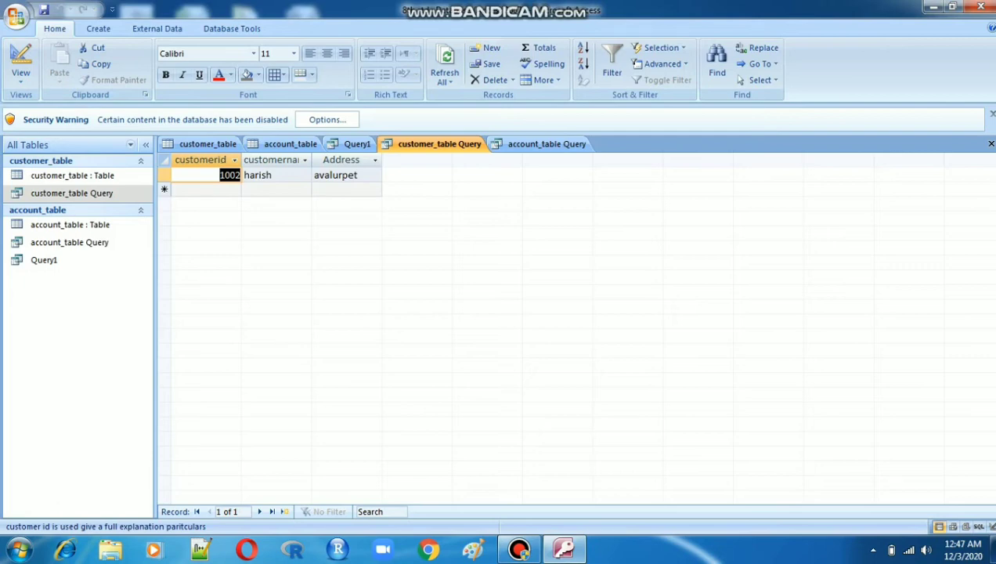
In Design View, add tiruvannamalai as an alternative "or" criterion for the Address field and run the query.
left_click(20, 73)
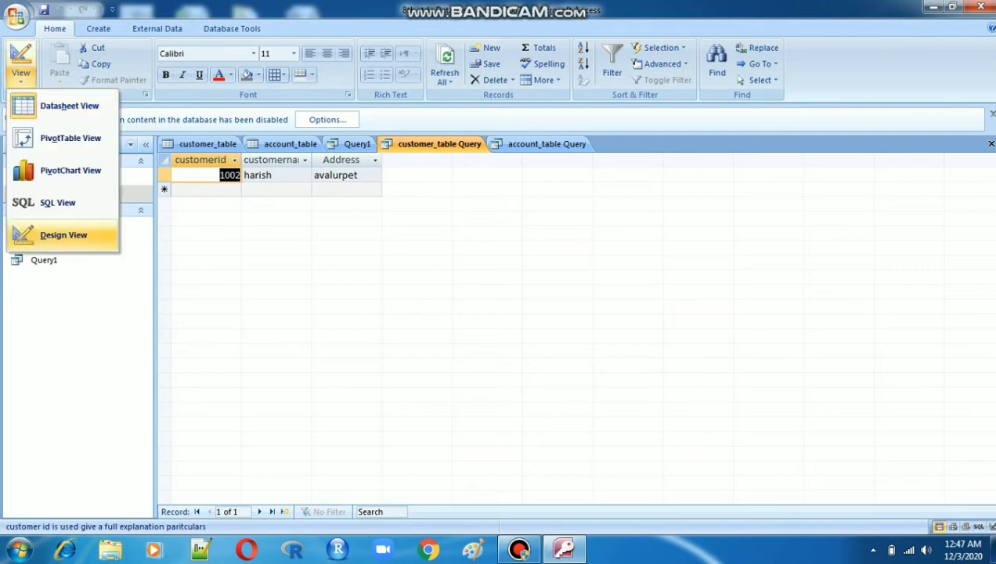
left_click(64, 235)
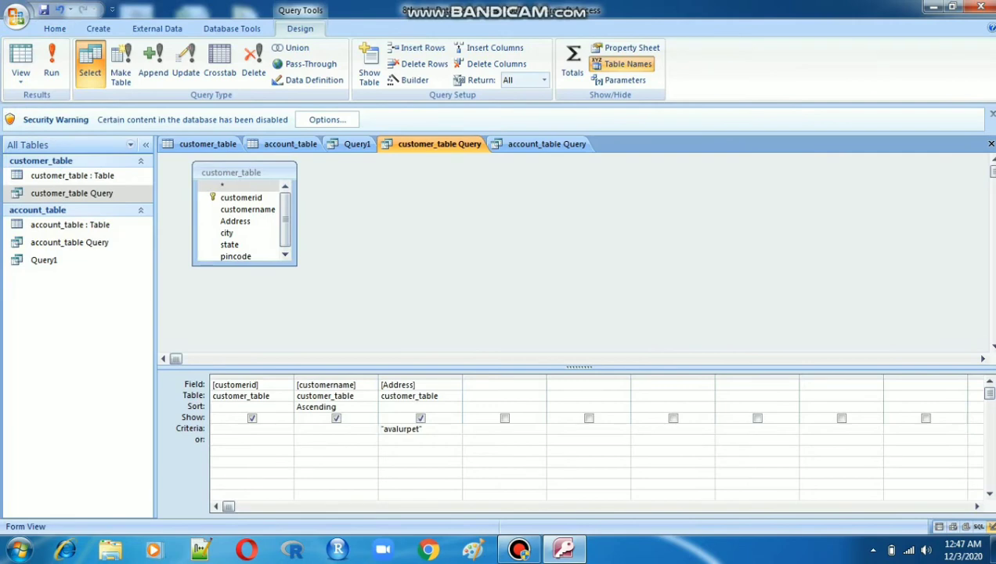
key("Up")
left_click(399, 439)
type("tiruvannamalai")
left_click(51, 62)
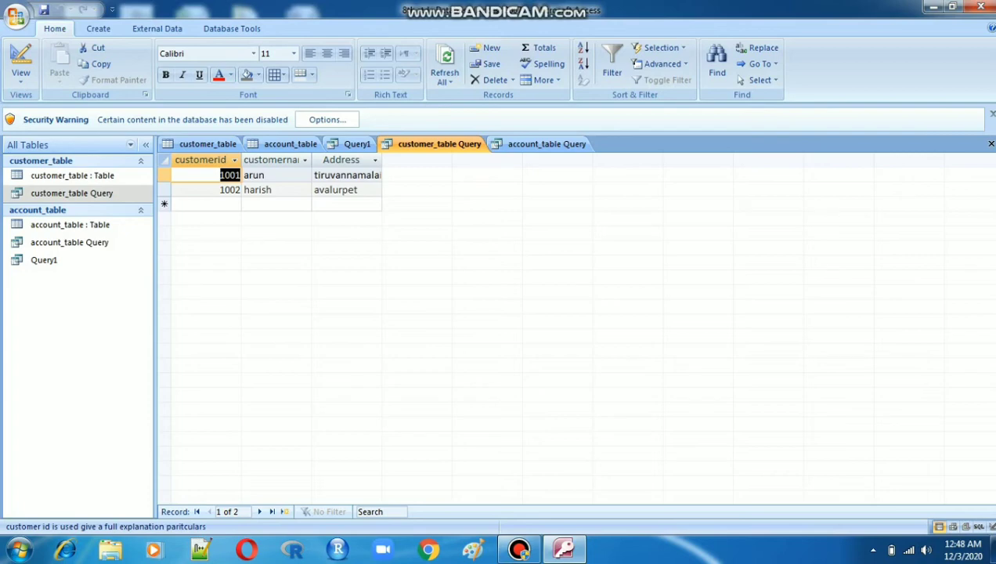
Switch customer_table Query back to Design View.
left_click(21, 76)
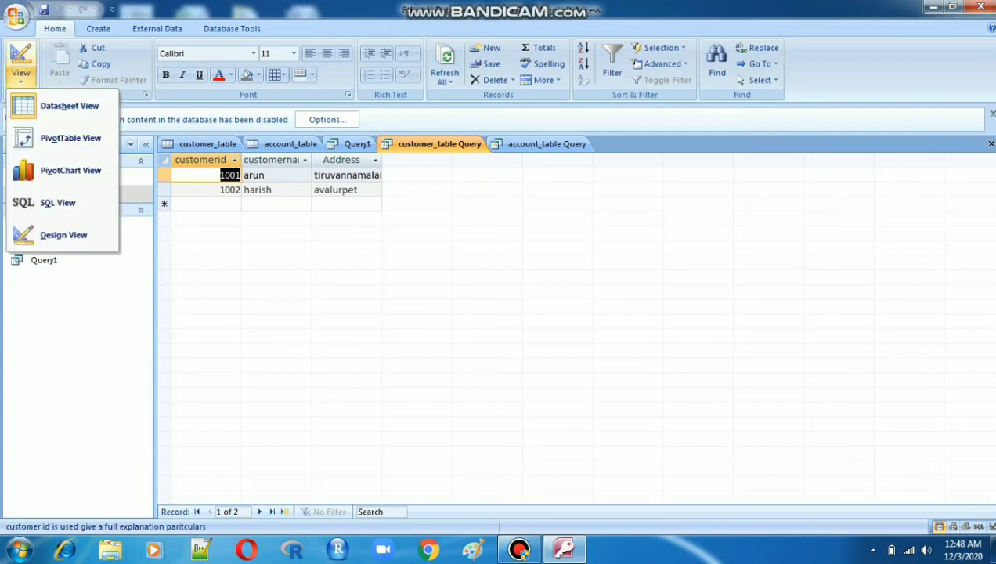
left_click(63, 235)
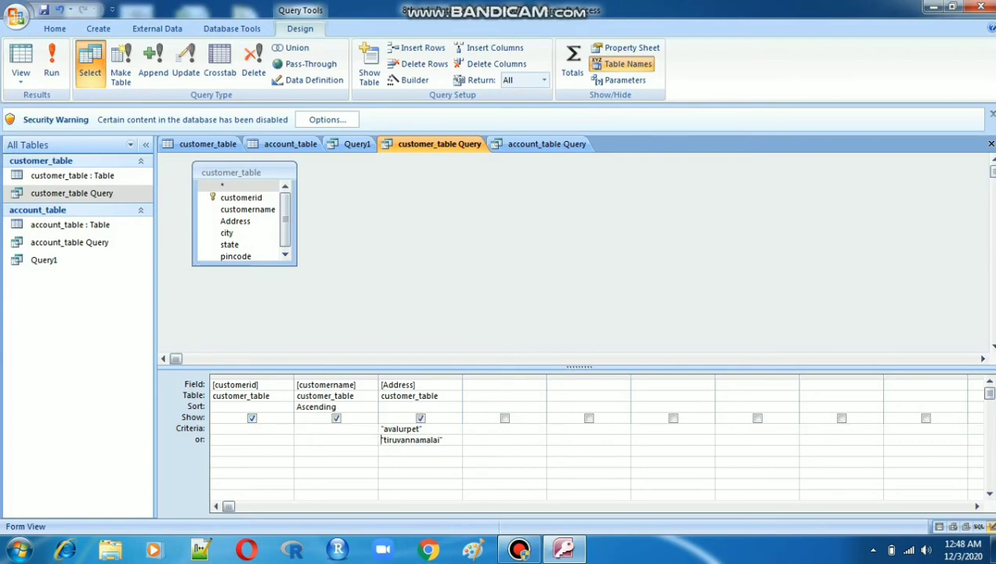
left_click(519, 549)
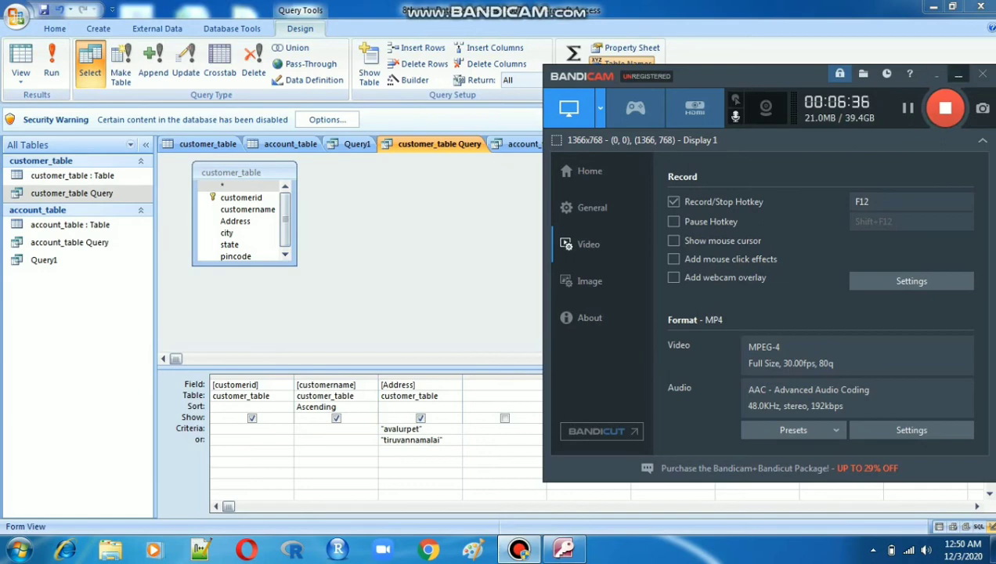
left_click(958, 74)
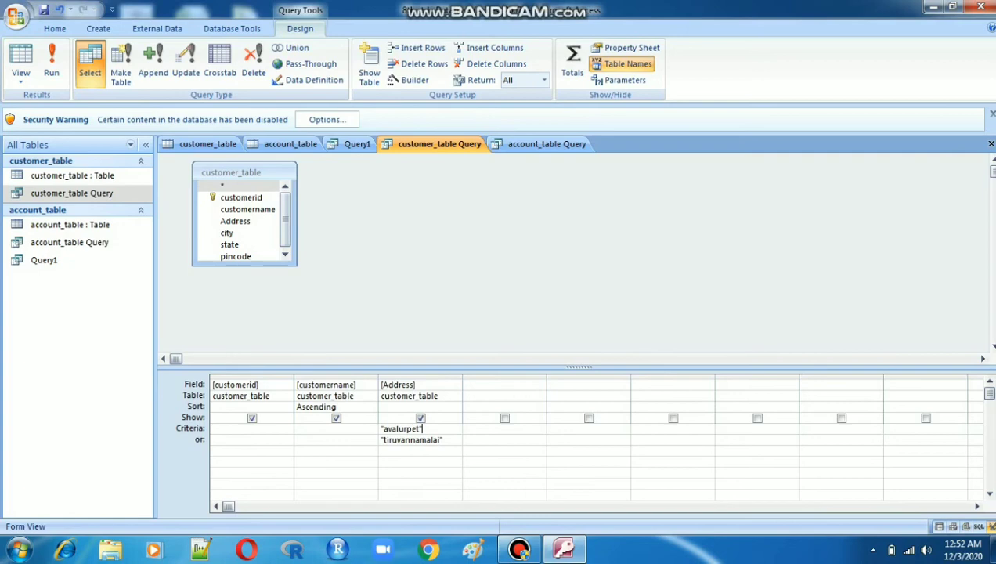
Prefix the Address criterion "avalurpet" with = and the alternative criterion "tiruvannamalai" with <>, and run the query.
key("Home")
type("=")
type("<>")
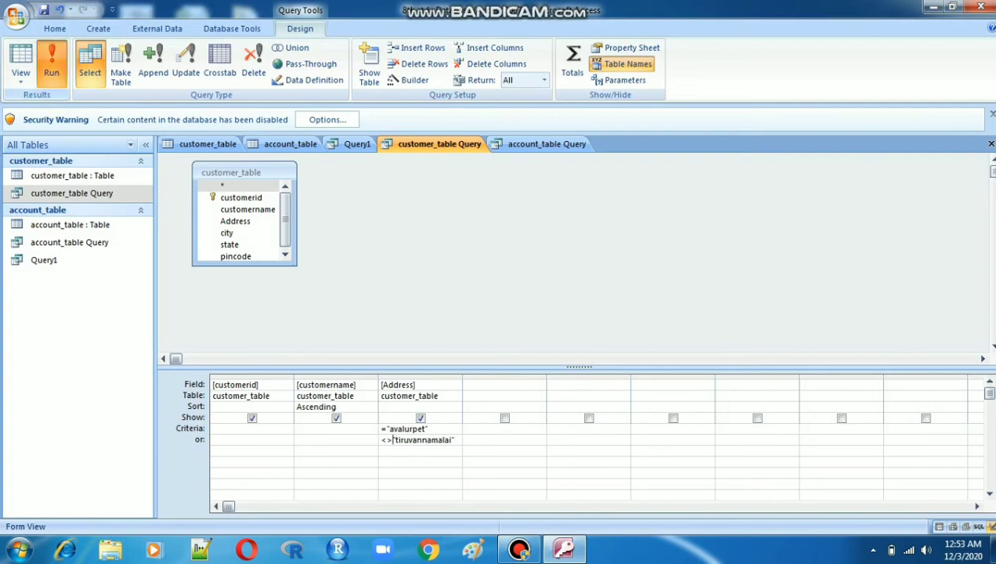
left_click(51, 69)
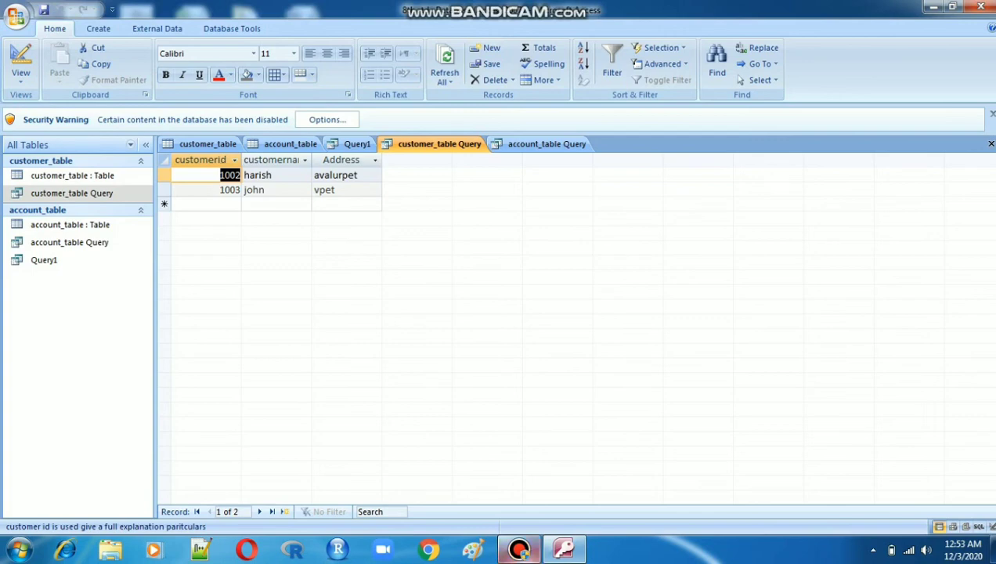
left_click(520, 549)
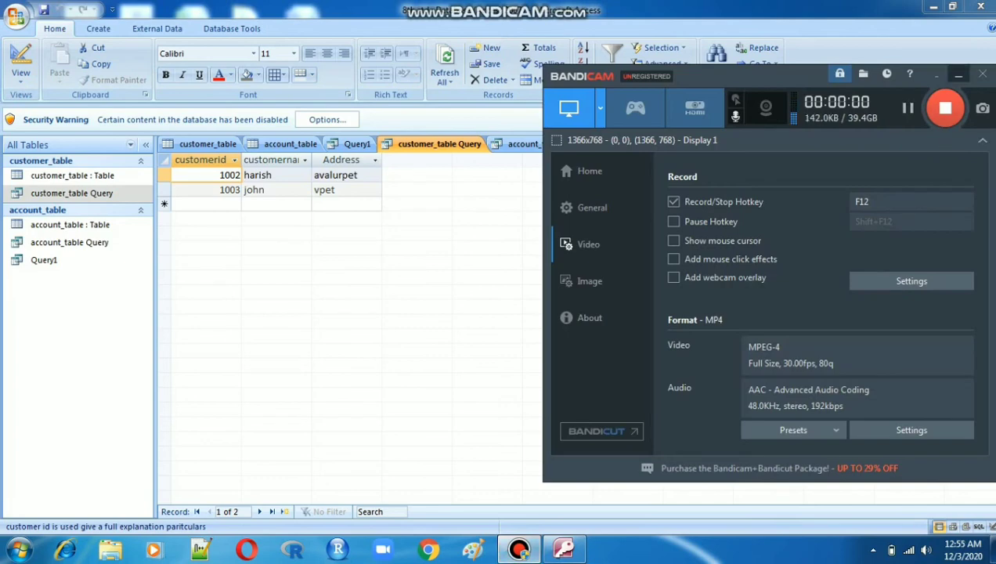
left_click(957, 74)
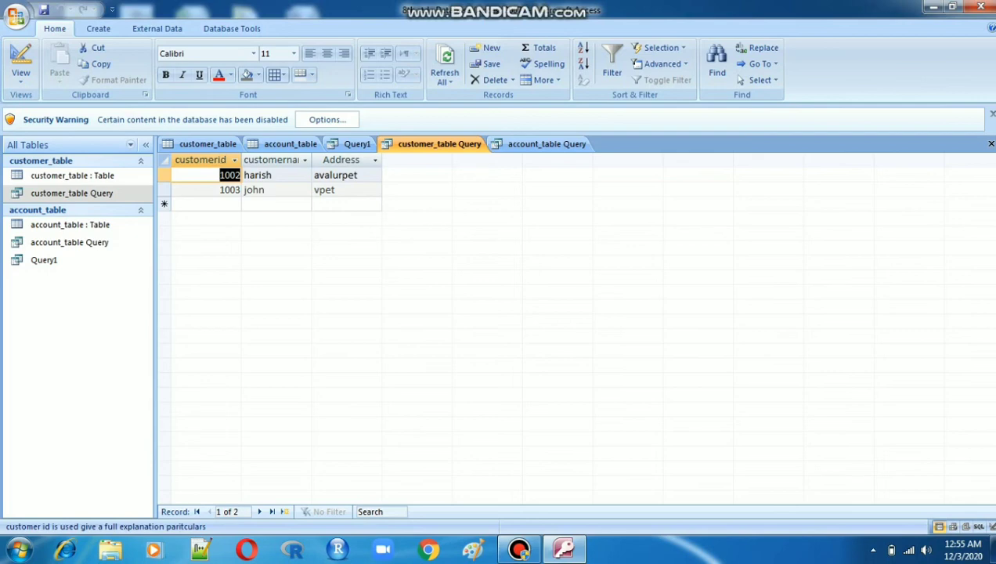
left_click(438, 144)
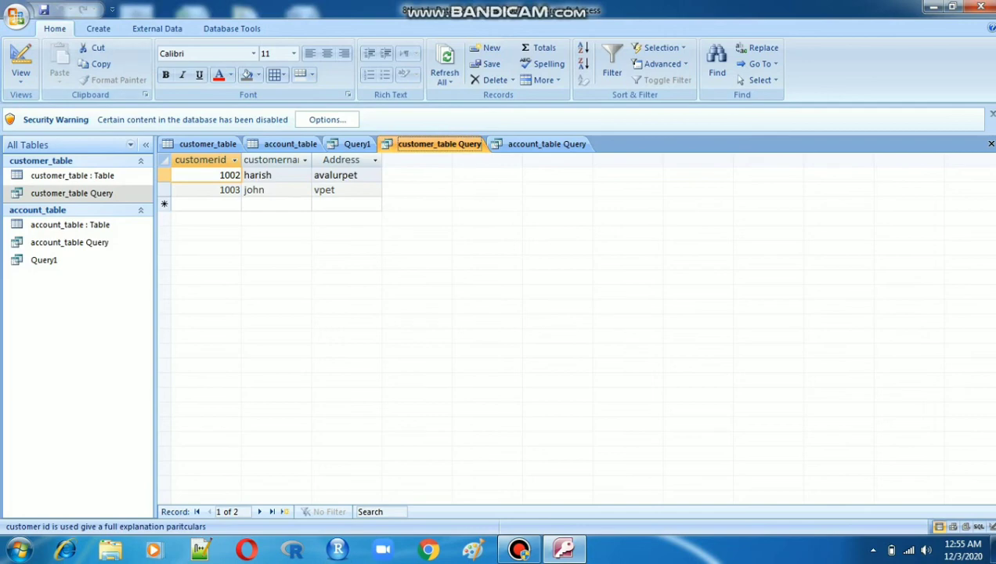
In Design View of customer_table Query, replace the customerid field in the first column with state.
left_click(21, 77)
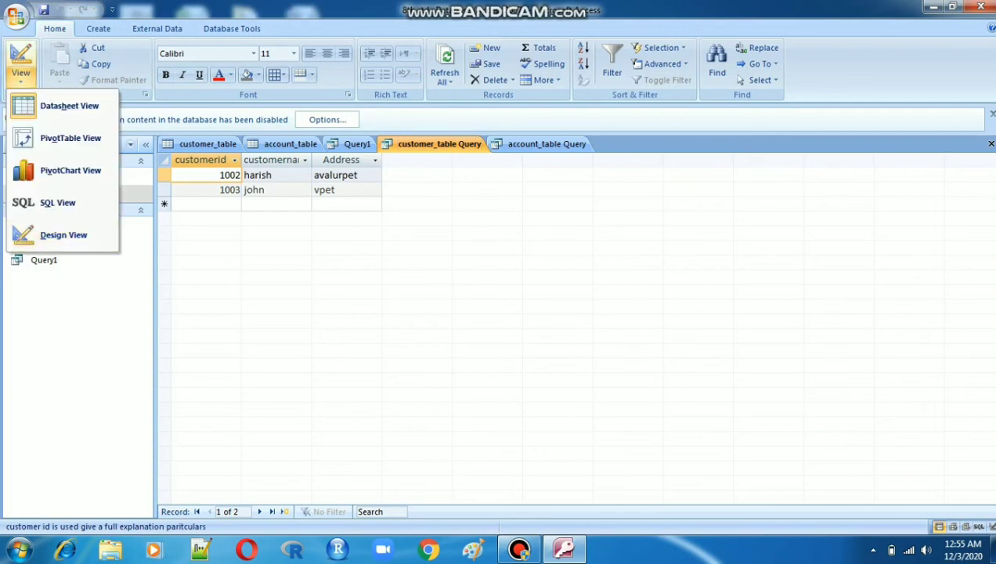
left_click(64, 235)
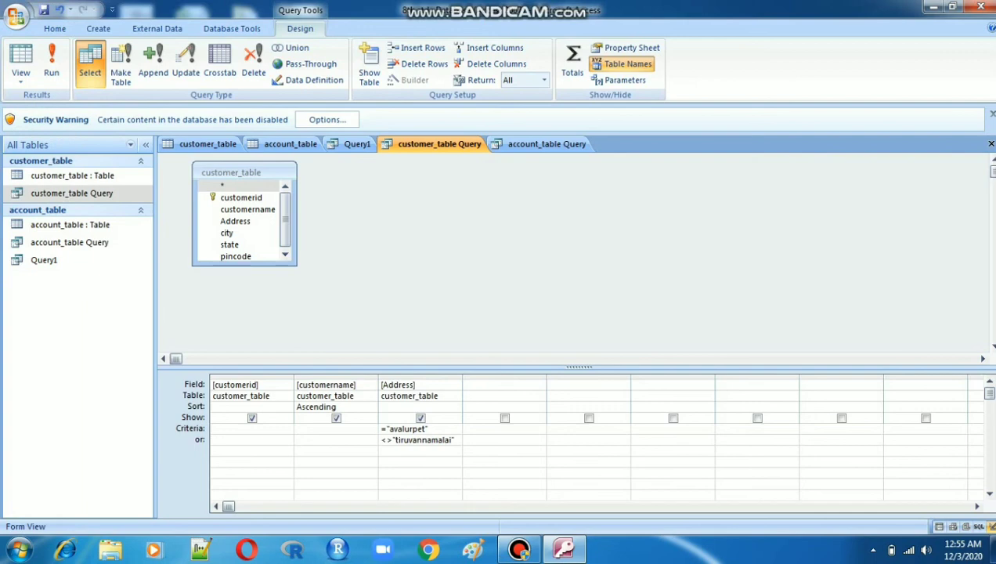
left_click(262, 385)
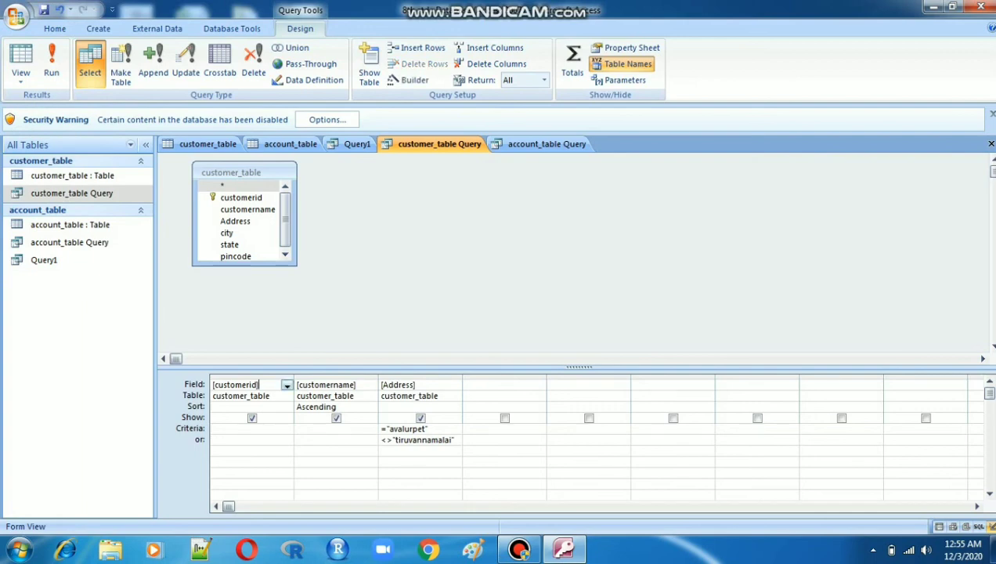
left_click(286, 385)
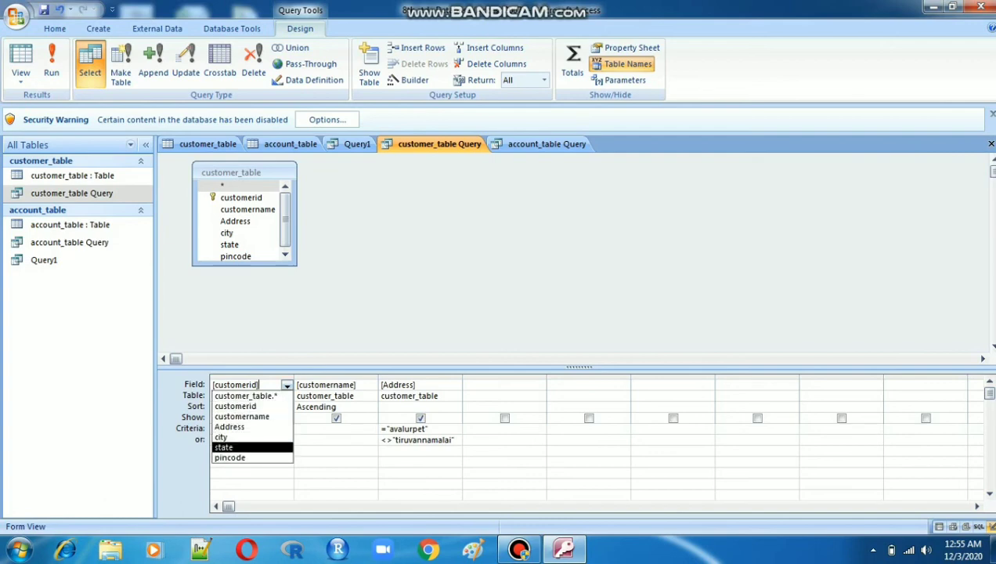
left_click(235, 447)
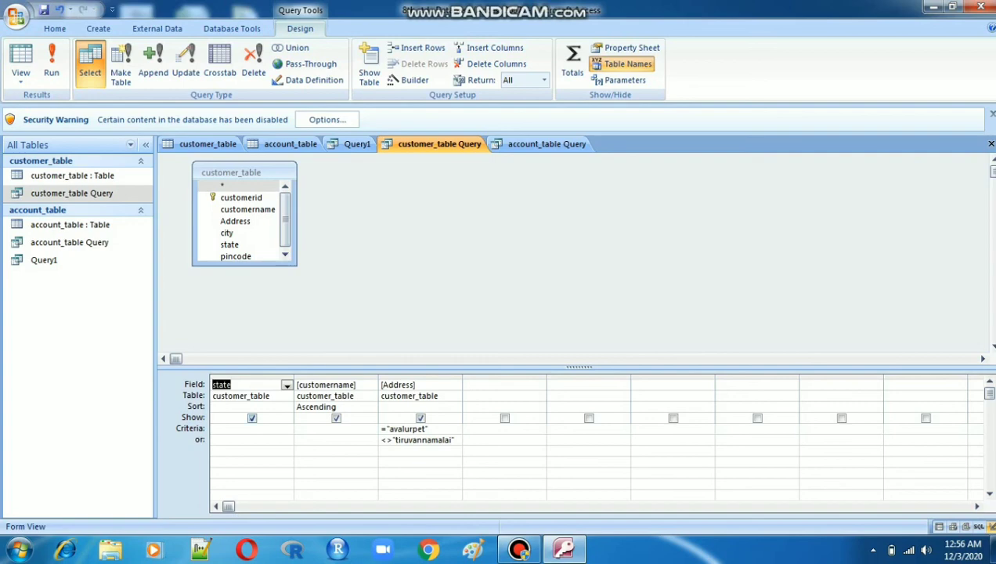
Keep the state field shown and hide the Address field from the query results.
left_click(252, 418)
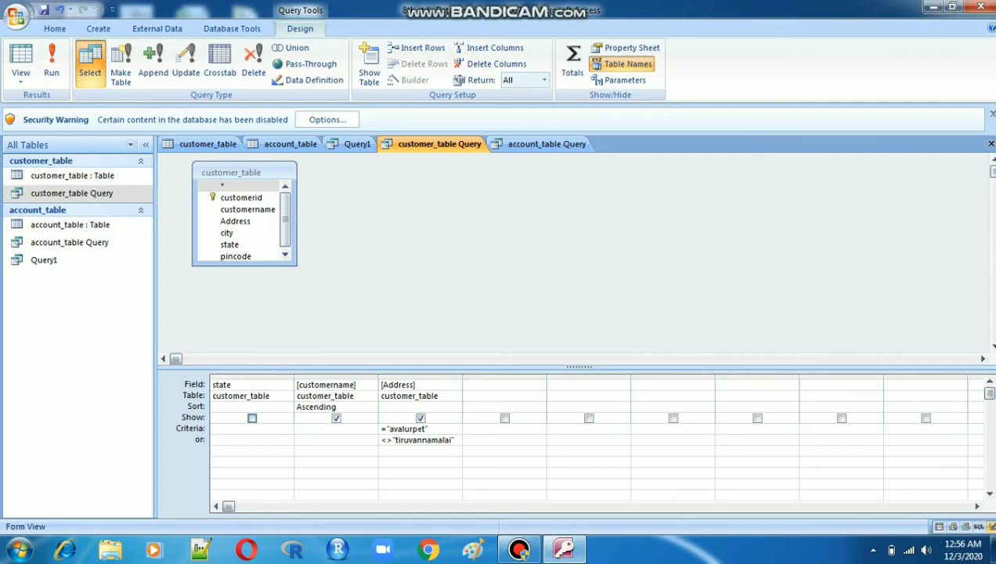
left_click(253, 418)
left_click(420, 418)
Set the state field's criterion to tamilnadu and run the query.
left_click(243, 429)
type("t")
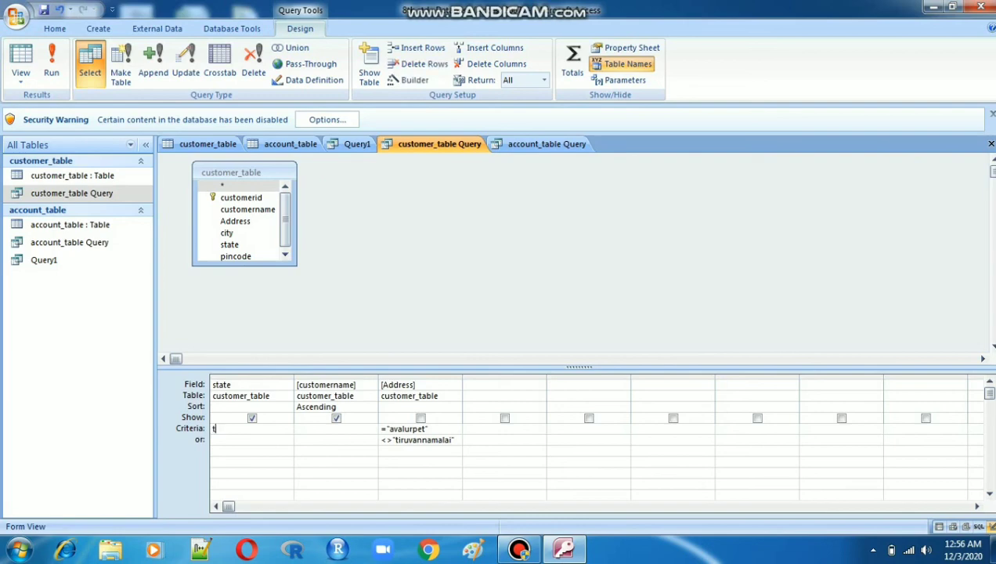
type("amilnady")
key("BackSpace")
type("u")
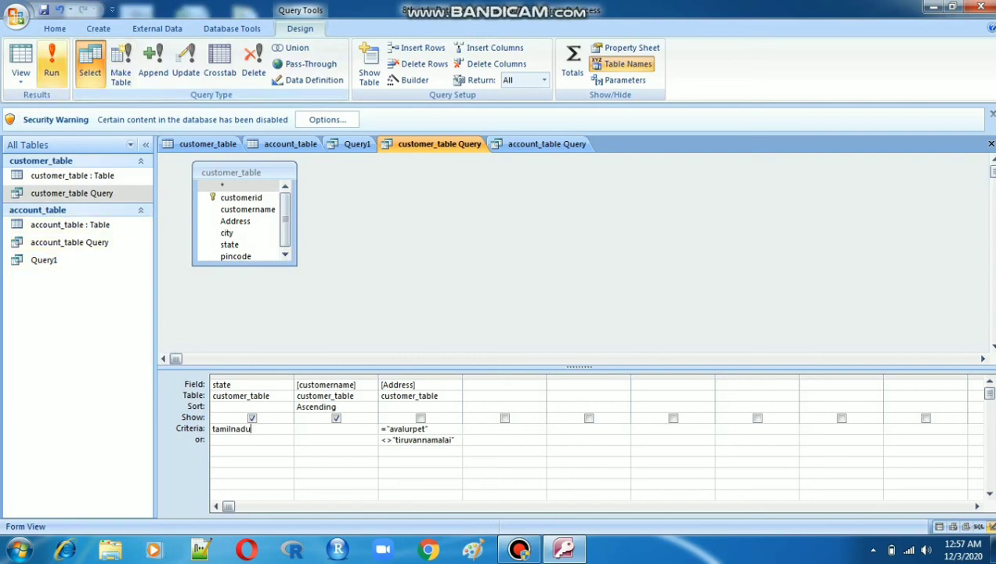
left_click(51, 72)
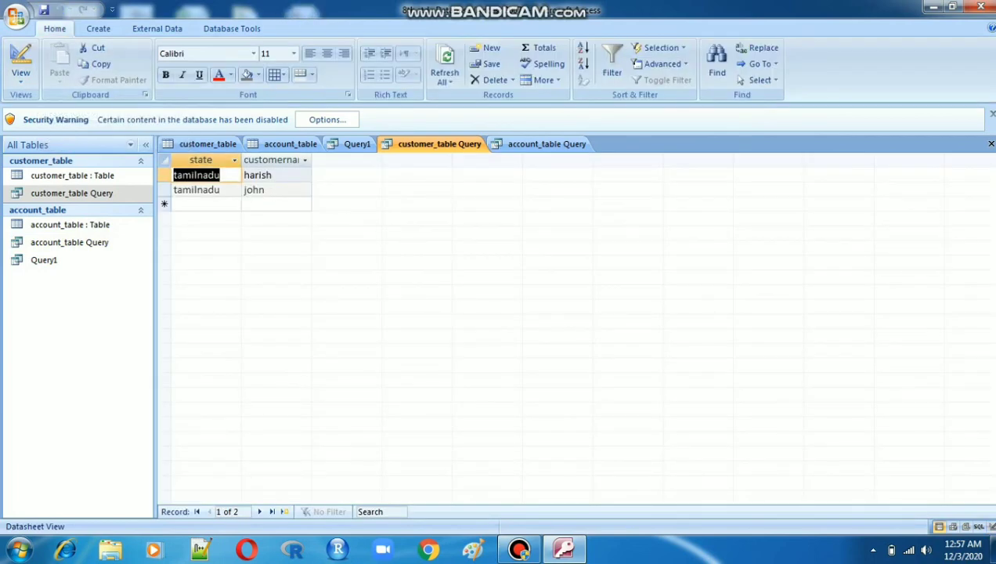
left_click(174, 175)
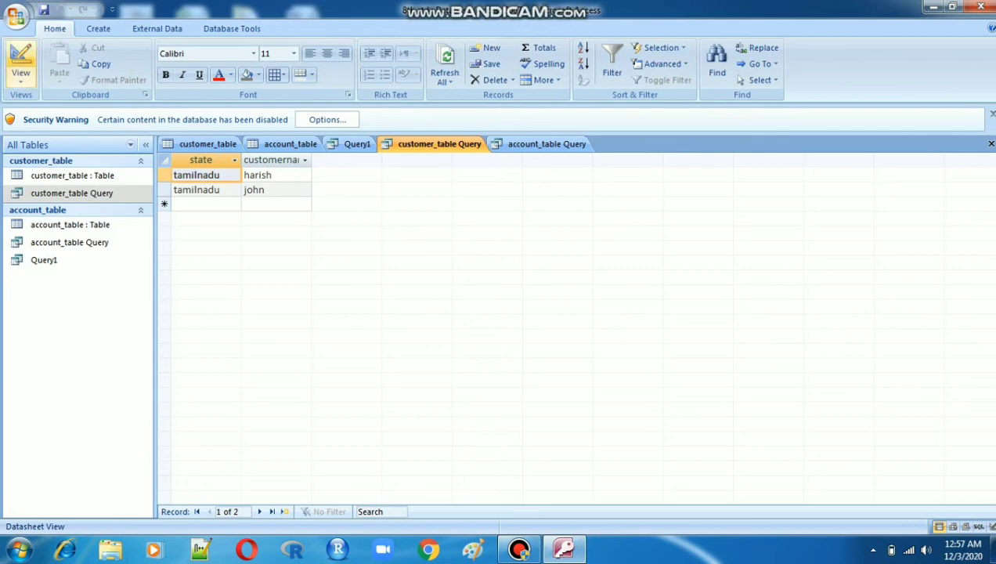
Save the modified customer_table Query.
left_click(16, 15)
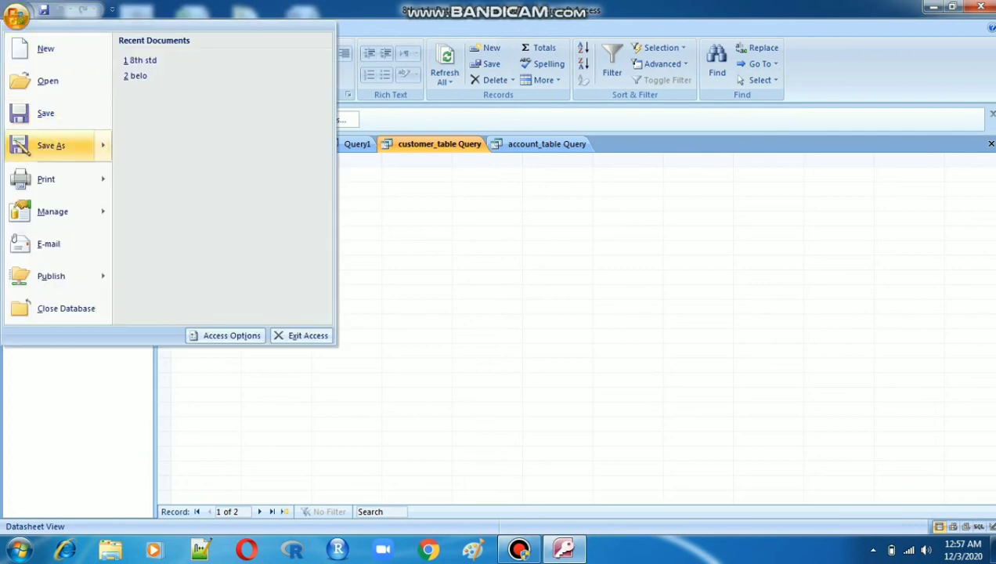
left_click(46, 112)
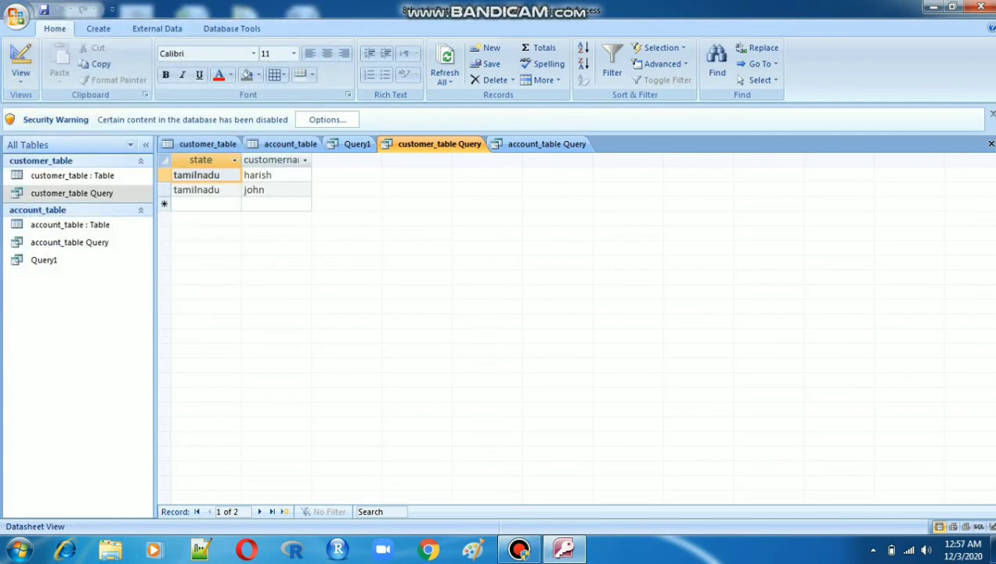
left_click(17, 16)
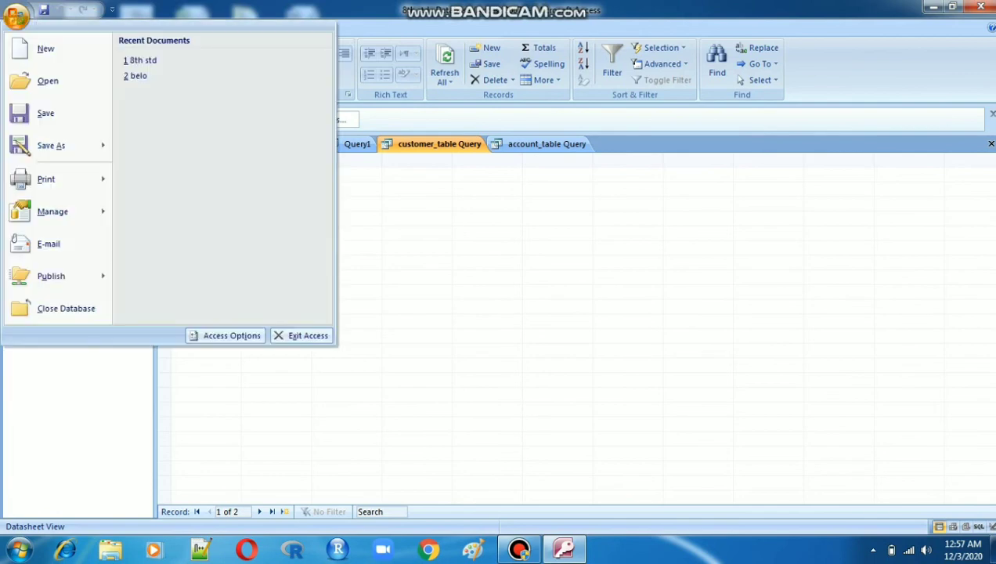
left_click(46, 113)
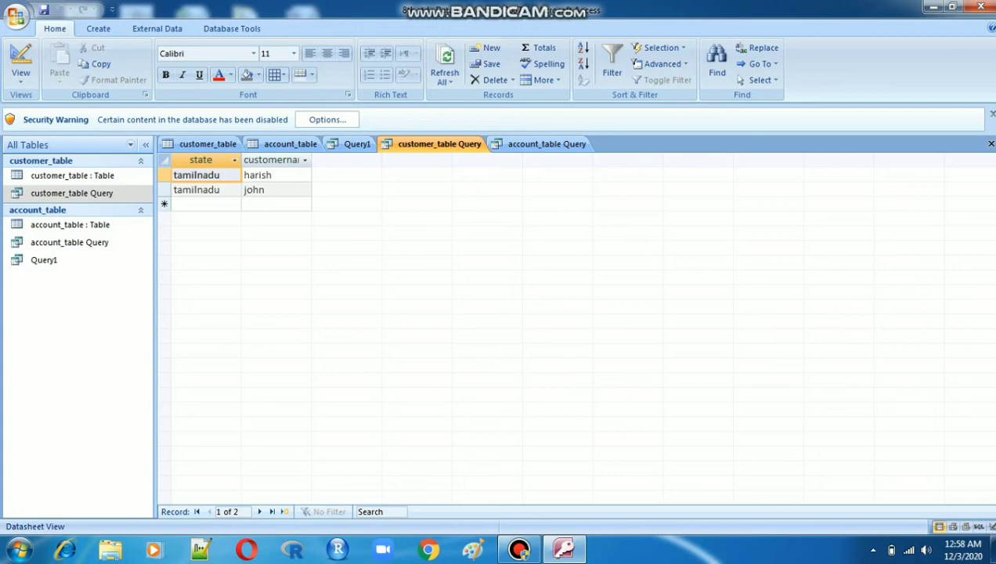
left_click(519, 550)
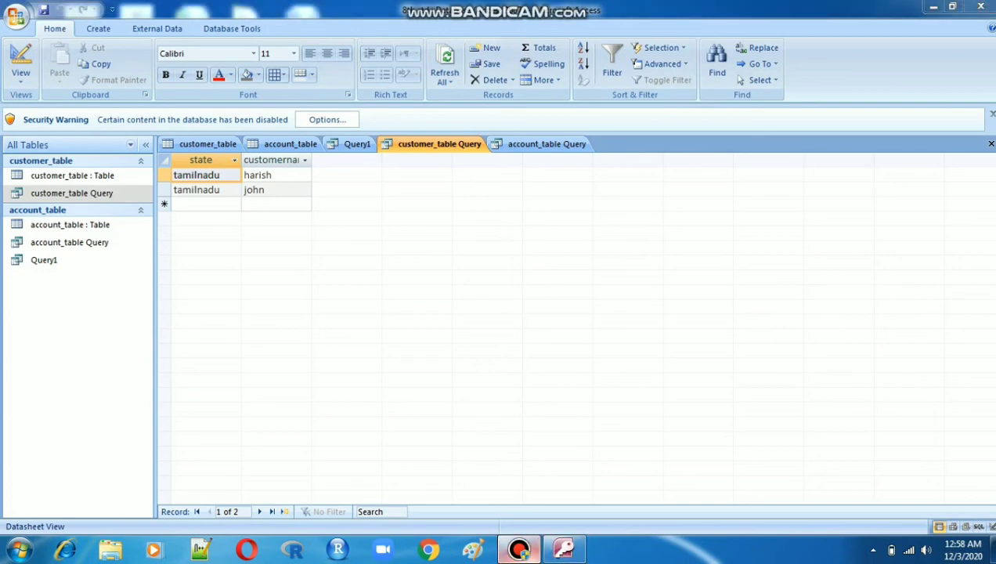